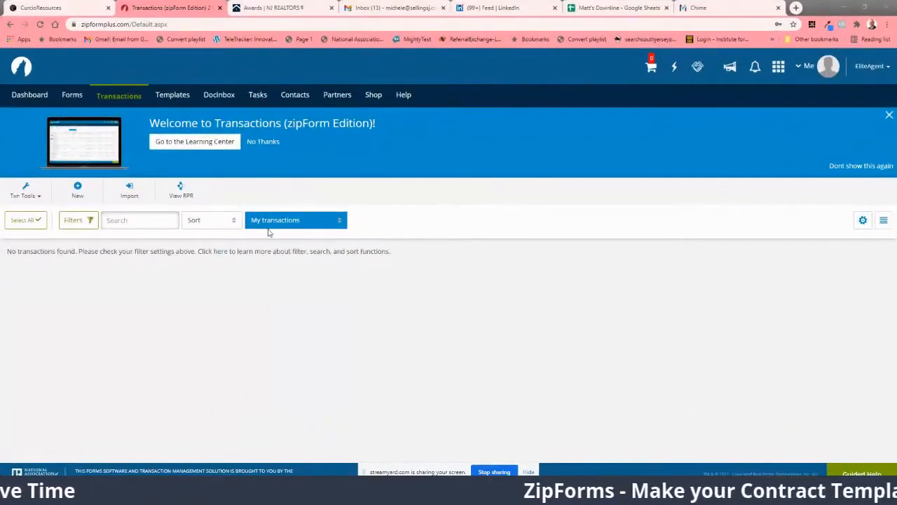
Step: Start a new Purchase or Offer template from the Templates section
{"action": "left_click", "coordinate": [169, 97]}
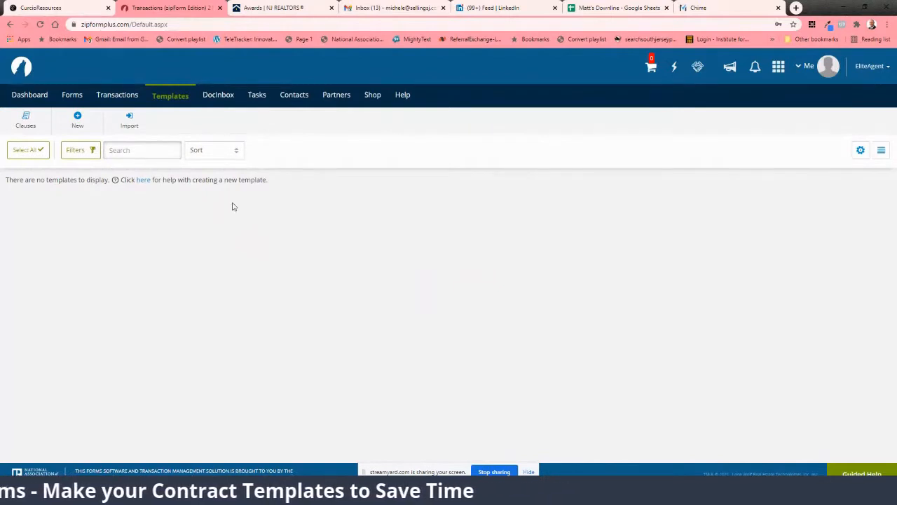
{"action": "left_click", "coordinate": [143, 180]}
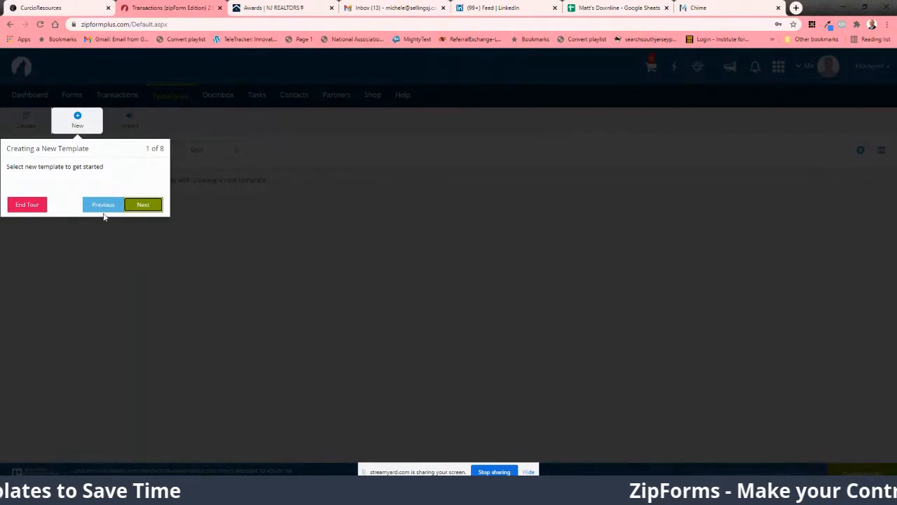
{"action": "left_click", "coordinate": [25, 204]}
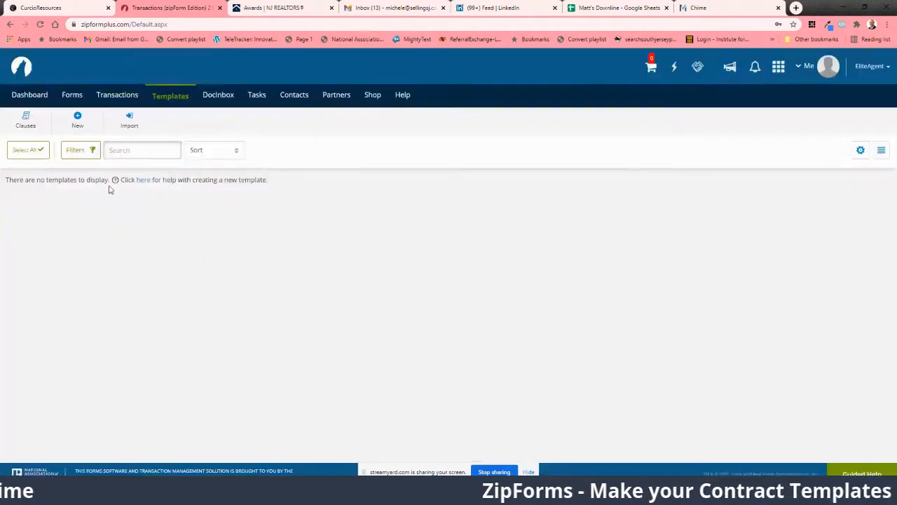
{"action": "left_click", "coordinate": [78, 120]}
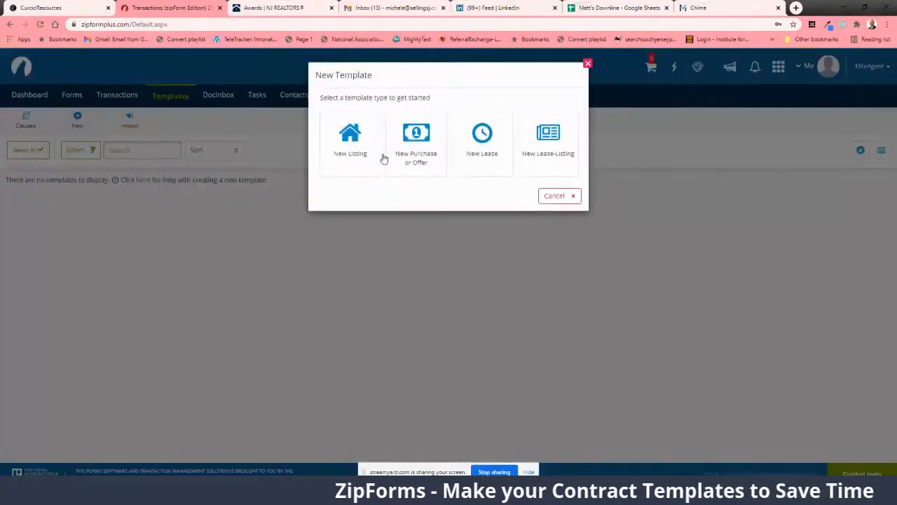
{"action": "left_click", "coordinate": [400, 158]}
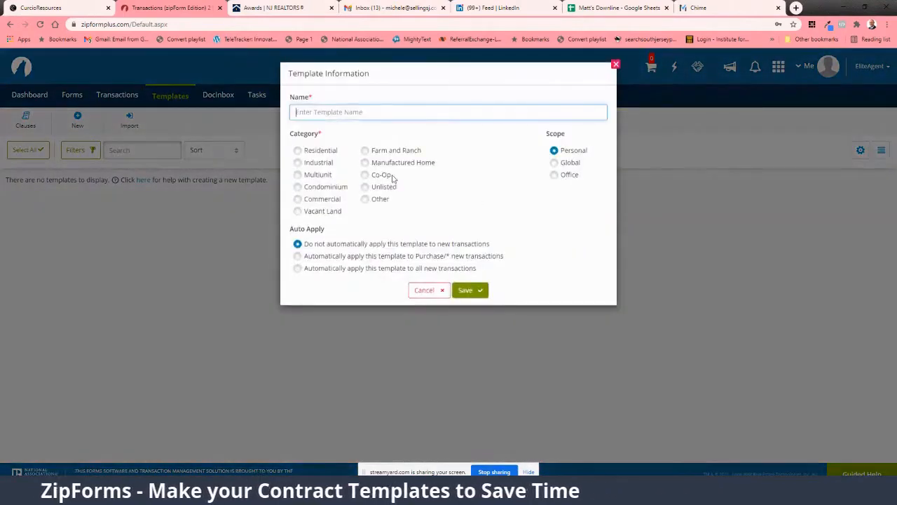
Step: Name the template "Buyer Contract or Offer", set its category to Residential, and save it
{"action": "left_click", "coordinate": [298, 150]}
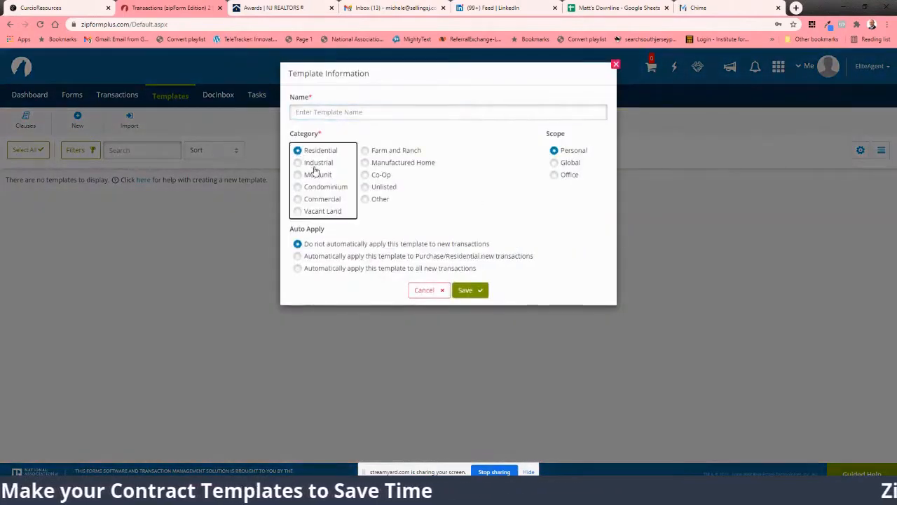
{"action": "left_click", "coordinate": [348, 113]}
{"action": "type", "text": "Buyer"}
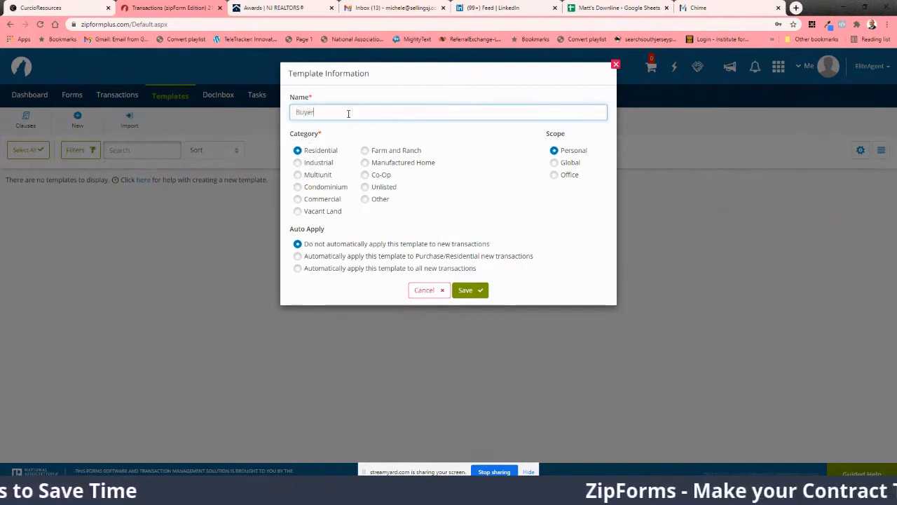
{"action": "type", "text": " Offer"}
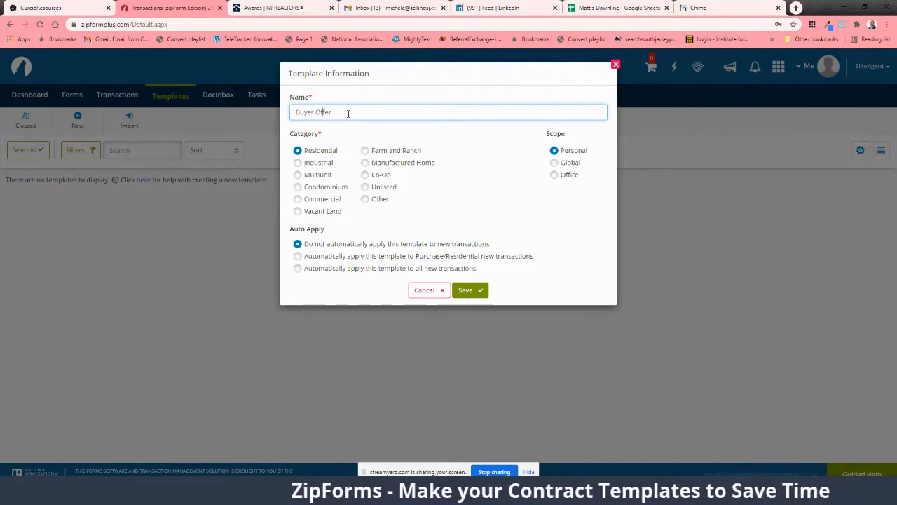
{"action": "type", "text": "Contract"}
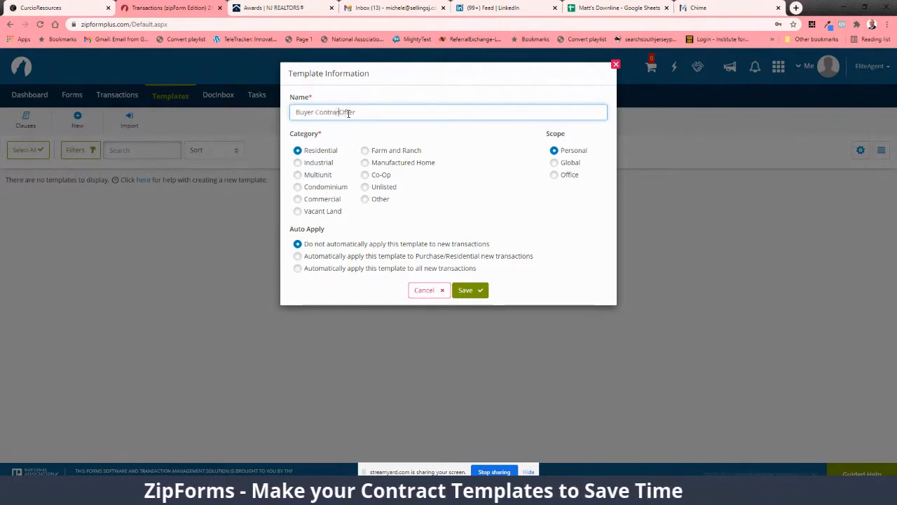
{"action": "type", "text": " of"}
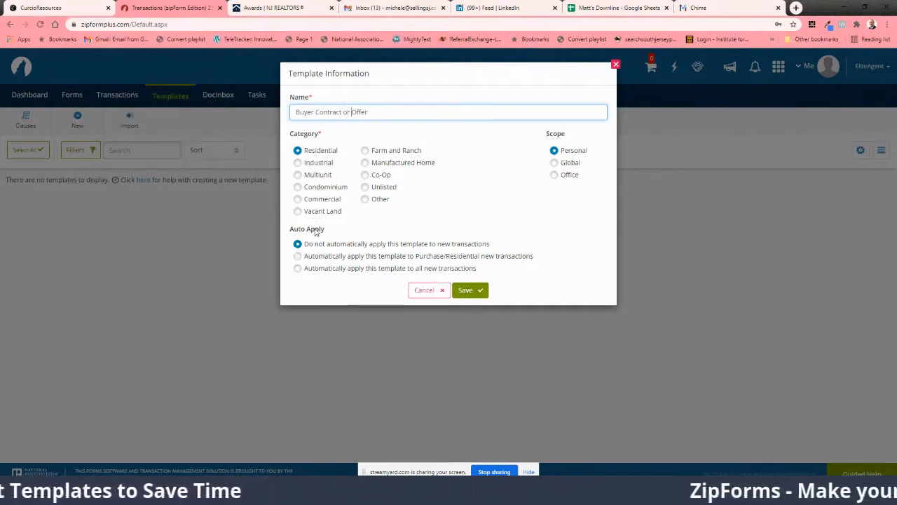
{"action": "left_click", "coordinate": [464, 291]}
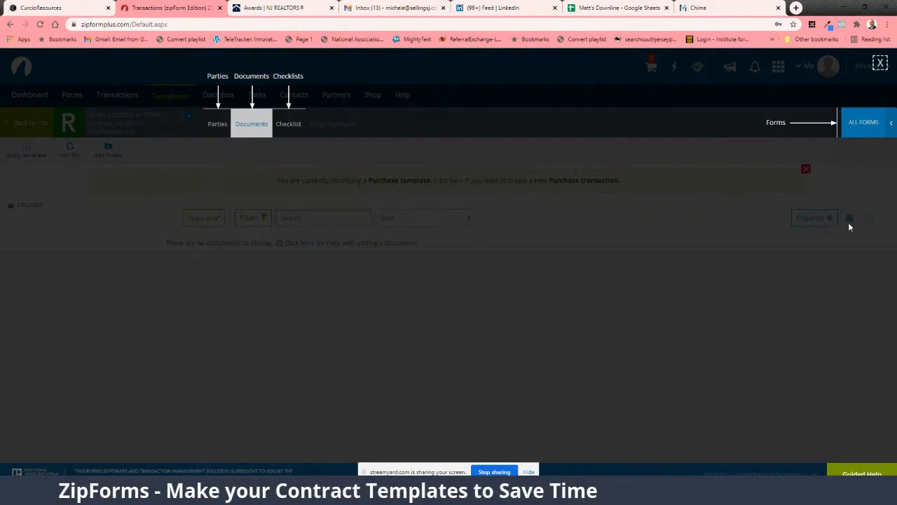
Step: Dismiss the guide overlay and switch the template's form library to [NJAR] New Jersey Association of REALTORS
{"action": "left_click", "coordinate": [264, 122]}
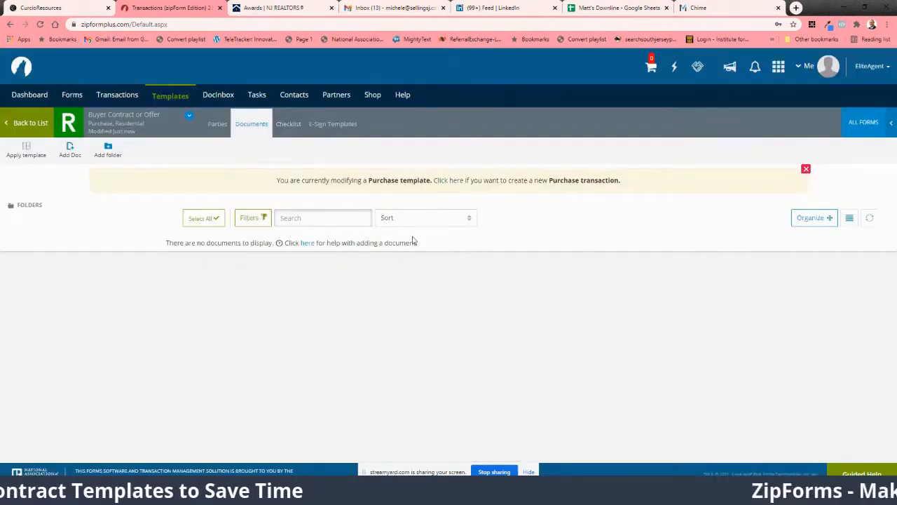
{"action": "left_click", "coordinate": [894, 123]}
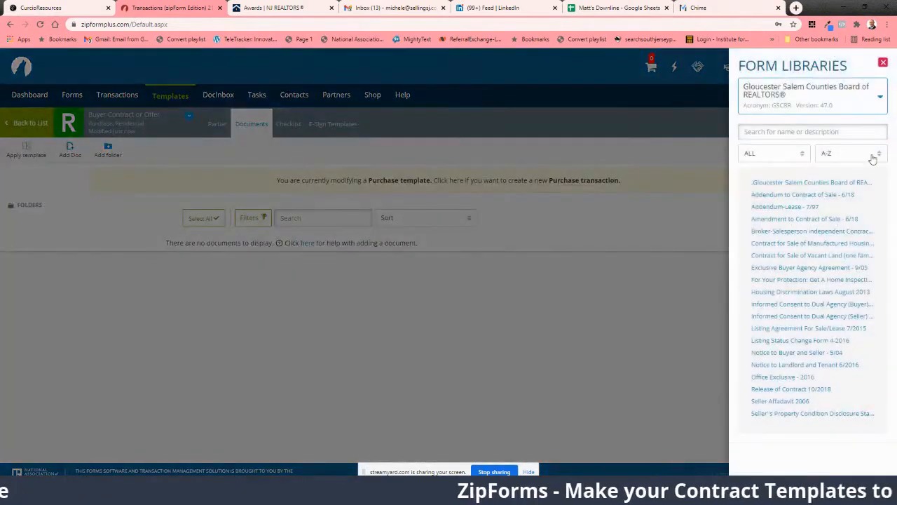
{"action": "left_click", "coordinate": [821, 106]}
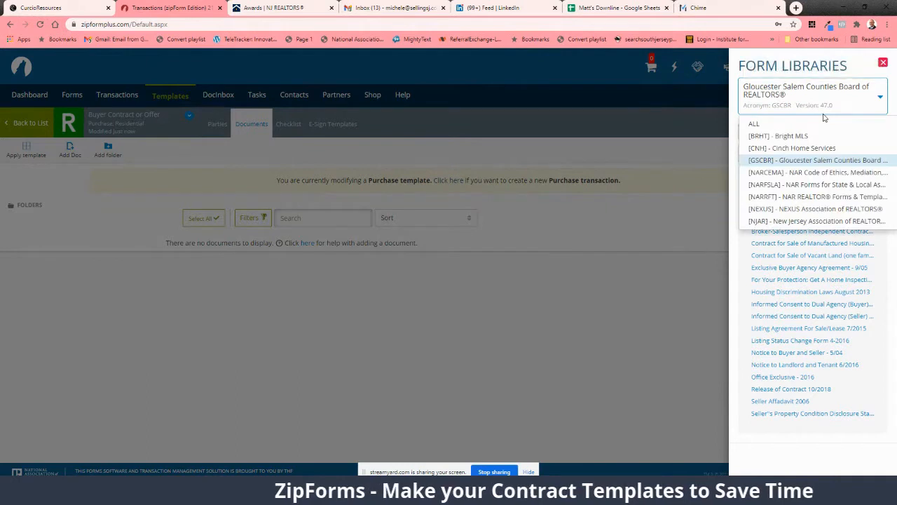
{"action": "left_click", "coordinate": [813, 221]}
Step: Add Contract of Sale, Form 118 - 10/20 and Consumer Information Statement A - 2012 to the template
{"action": "scroll", "coordinate": [806, 197], "scroll_direction": "down", "scroll_amount": 1}
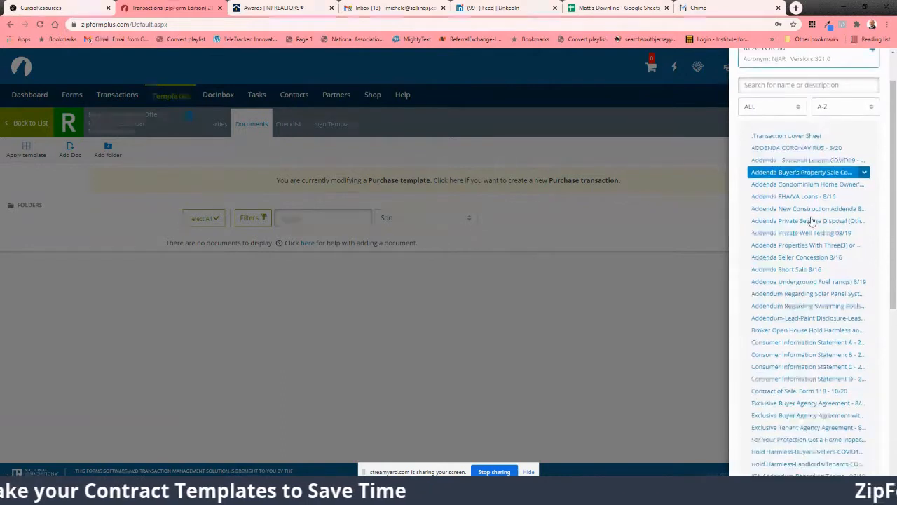
{"action": "scroll", "coordinate": [794, 239], "scroll_direction": "down", "scroll_amount": 2}
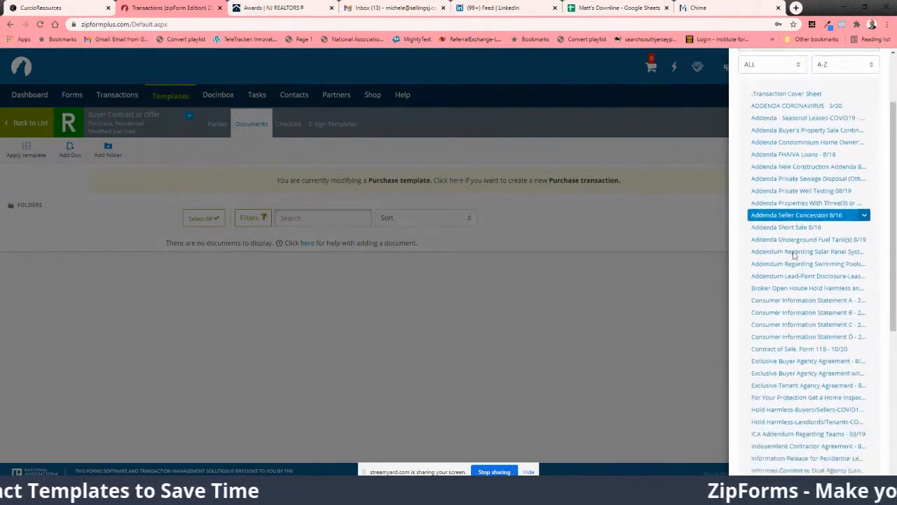
{"action": "scroll", "coordinate": [788, 261], "scroll_direction": "down", "scroll_amount": 1}
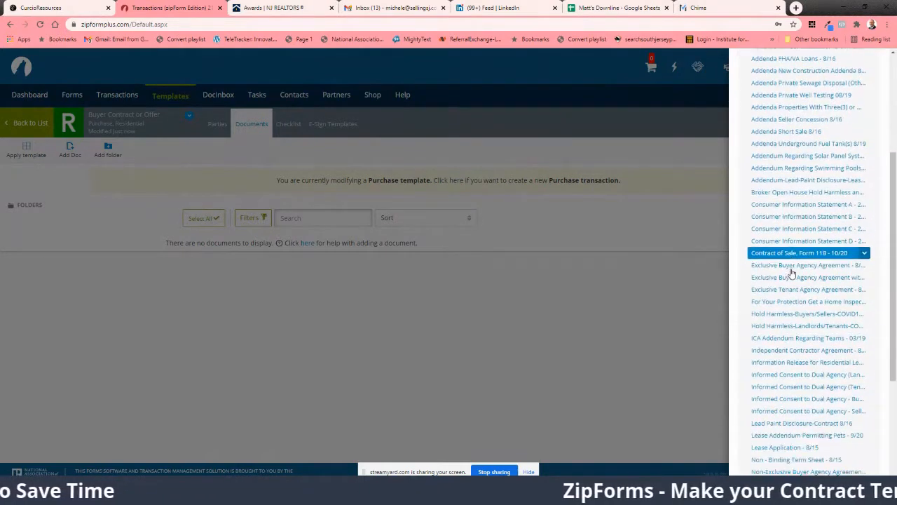
{"action": "left_click", "coordinate": [788, 254]}
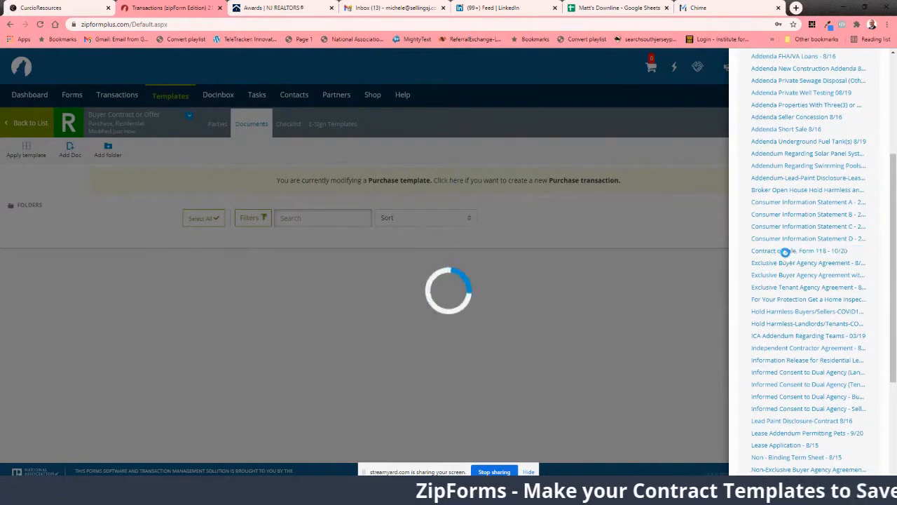
{"action": "left_click", "coordinate": [790, 203]}
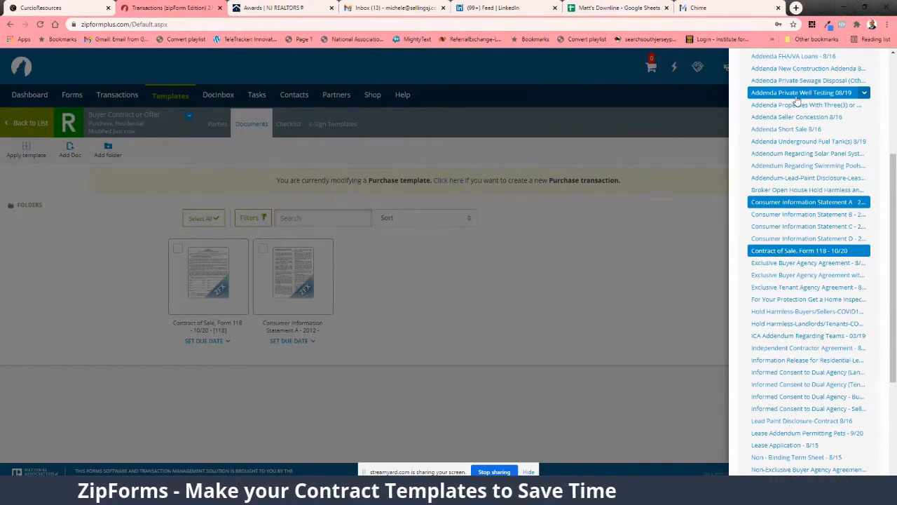
Step: Add the addenda for Private Well Testing 08/19, Private Sewage Disposal 8/19, FHA/VA Loans 8/16 and Solar Panel Systems to the template
{"action": "scroll", "coordinate": [799, 112], "scroll_direction": "up", "scroll_amount": 1}
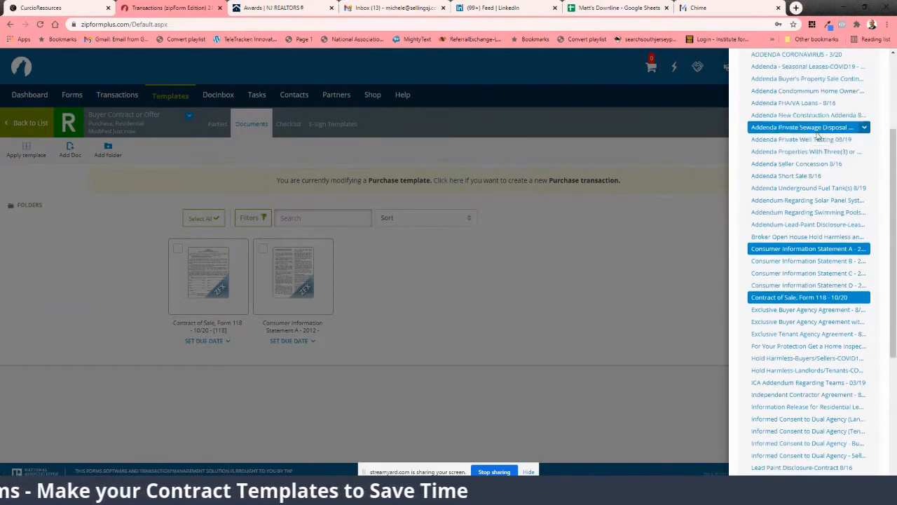
{"action": "left_click", "coordinate": [799, 140]}
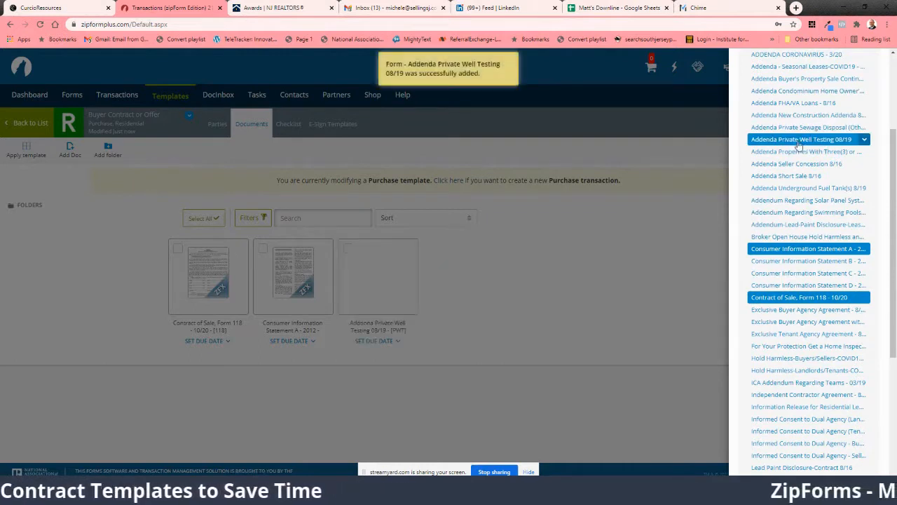
{"action": "left_click", "coordinate": [798, 132]}
{"action": "scroll", "coordinate": [799, 140], "scroll_direction": "up", "scroll_amount": 1}
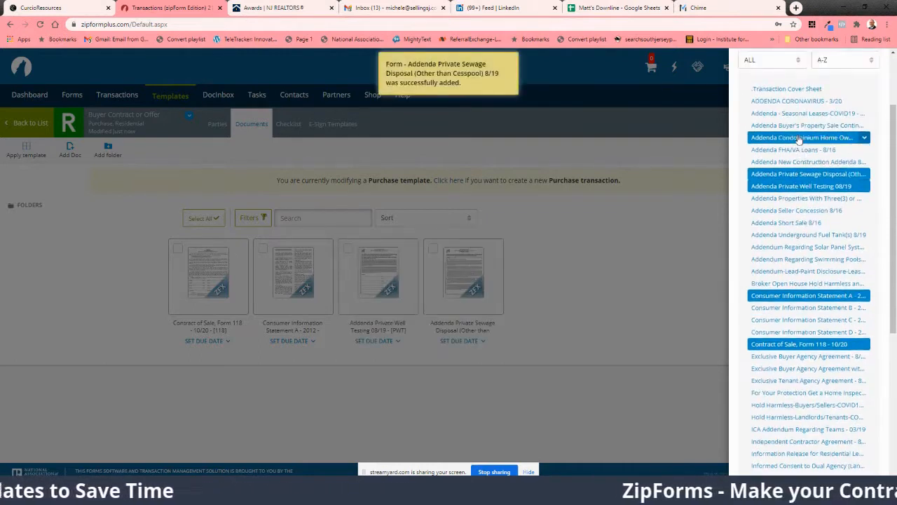
{"action": "left_click", "coordinate": [798, 152]}
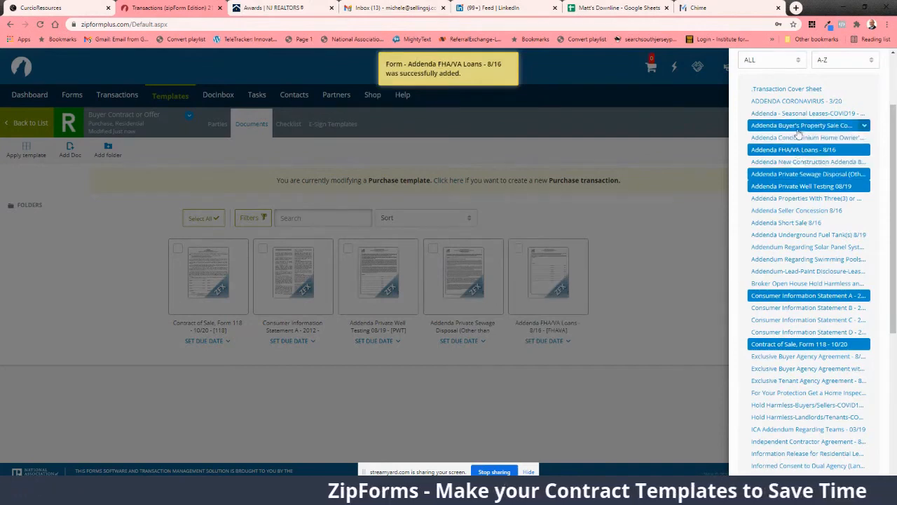
{"action": "left_click", "coordinate": [803, 251]}
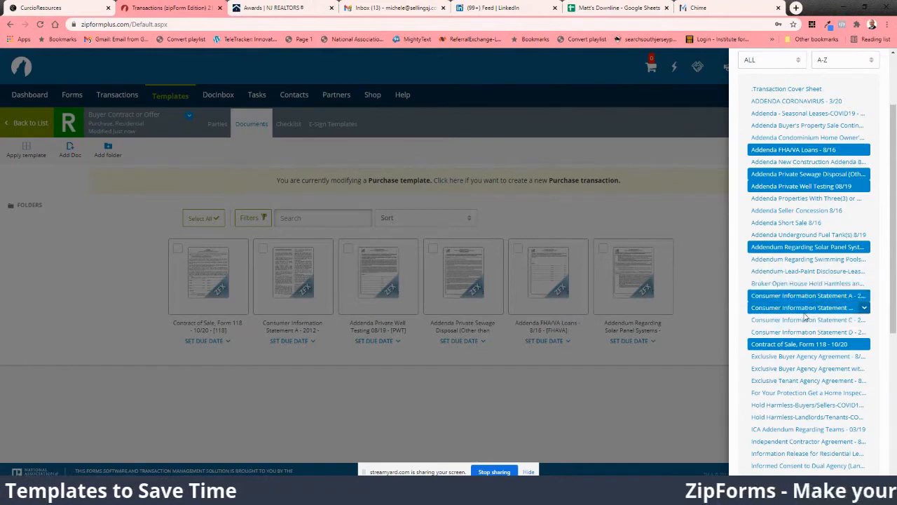
Step: Add Informed Consent to Dual Agency - Buyer, Lead Paint Disclosure-Contract 8/16 and Notice Regarding Lead-Based Paint, and close the form library
{"action": "scroll", "coordinate": [806, 344], "scroll_direction": "down", "scroll_amount": 1}
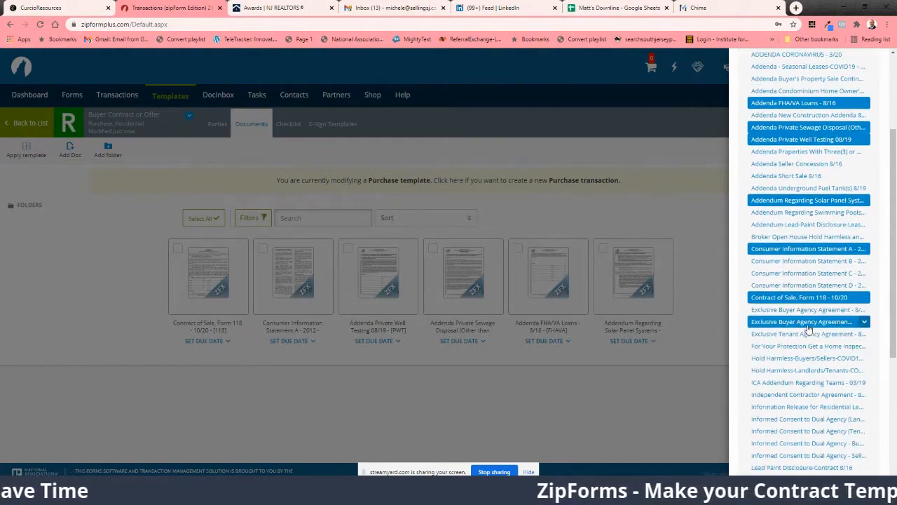
{"action": "scroll", "coordinate": [808, 327], "scroll_direction": "down", "scroll_amount": 1}
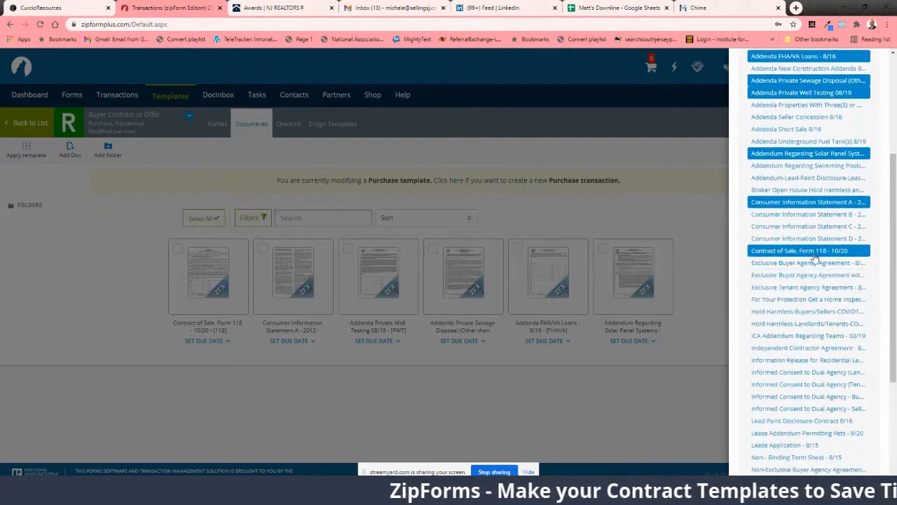
{"action": "scroll", "coordinate": [815, 262], "scroll_direction": "down", "scroll_amount": 2}
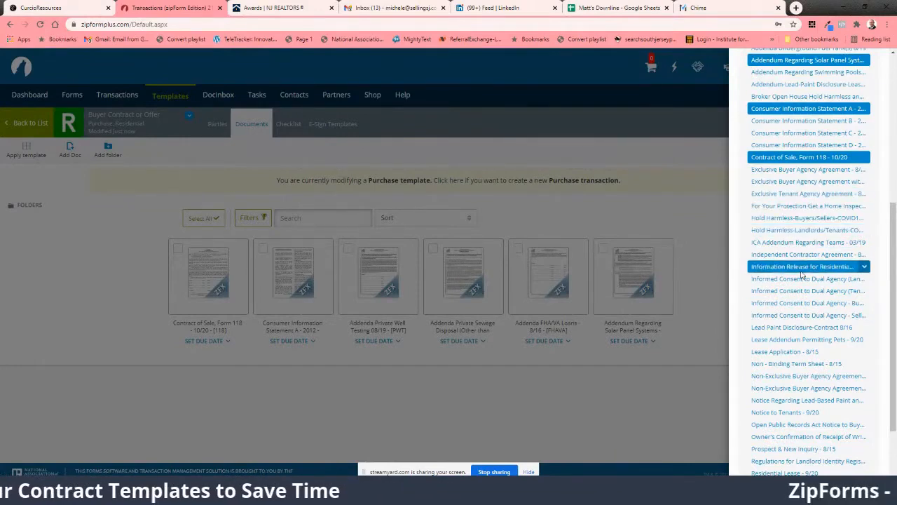
{"action": "scroll", "coordinate": [801, 274], "scroll_direction": "down", "scroll_amount": 1}
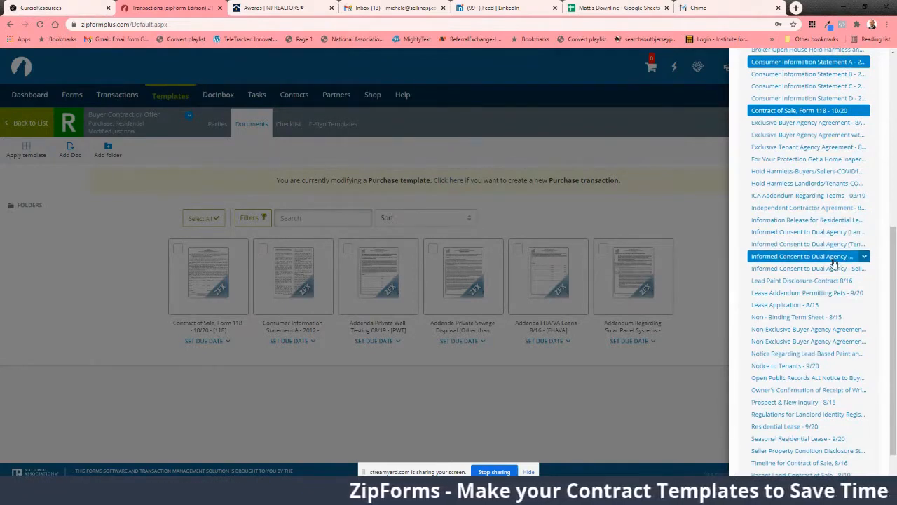
{"action": "left_click", "coordinate": [797, 259]}
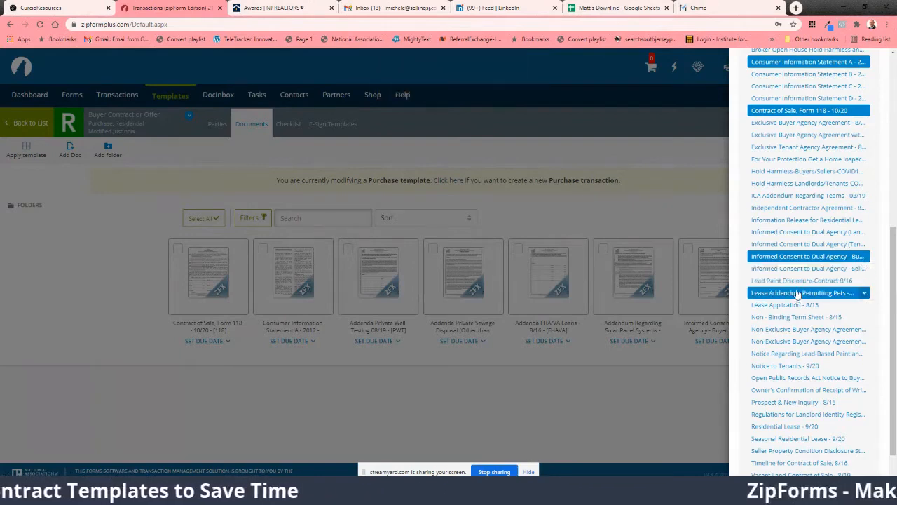
{"action": "left_click", "coordinate": [797, 282]}
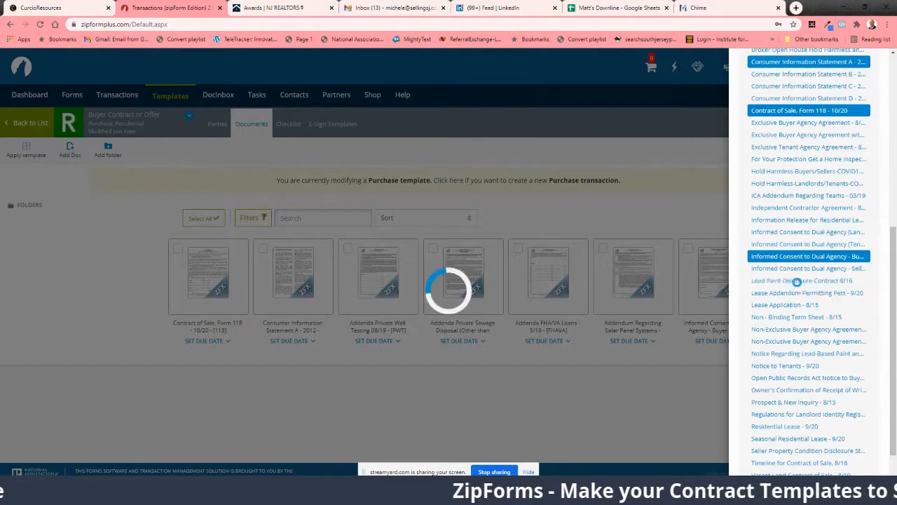
{"action": "left_click", "coordinate": [792, 355]}
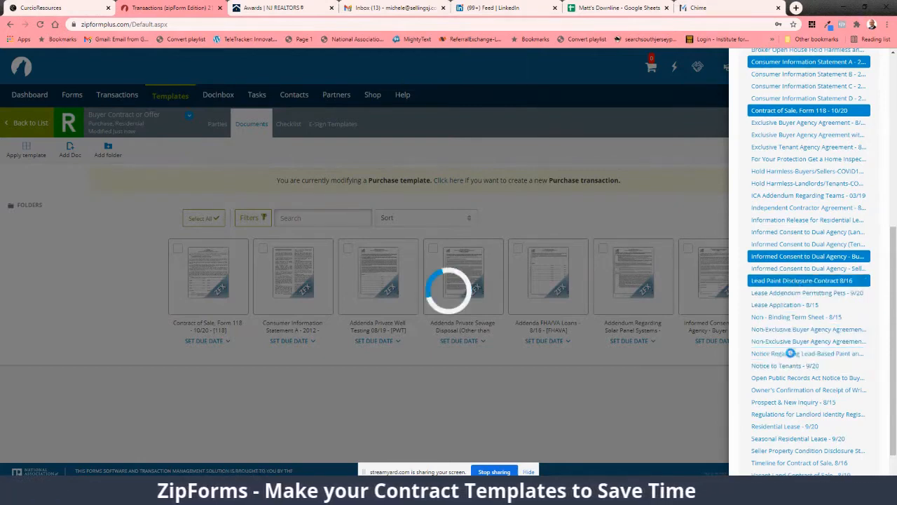
{"action": "scroll", "coordinate": [791, 361], "scroll_direction": "down", "scroll_amount": 1}
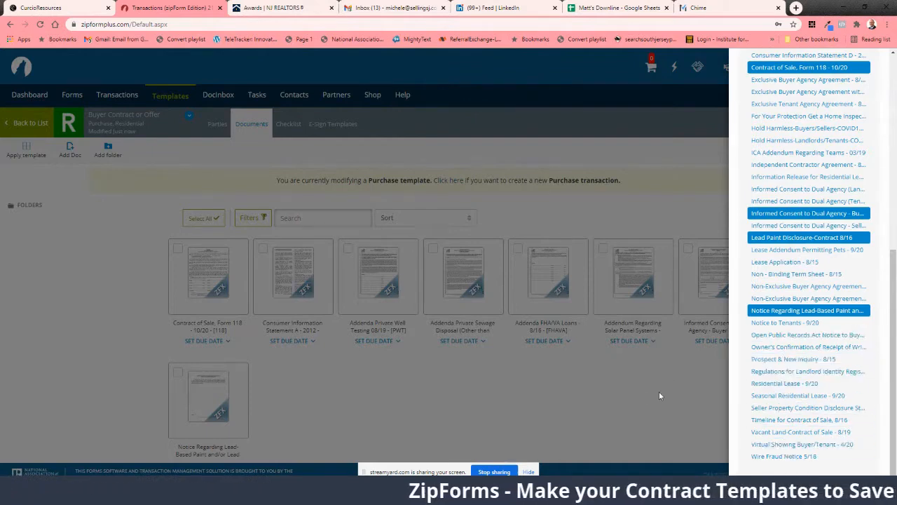
{"action": "left_click", "coordinate": [622, 410]}
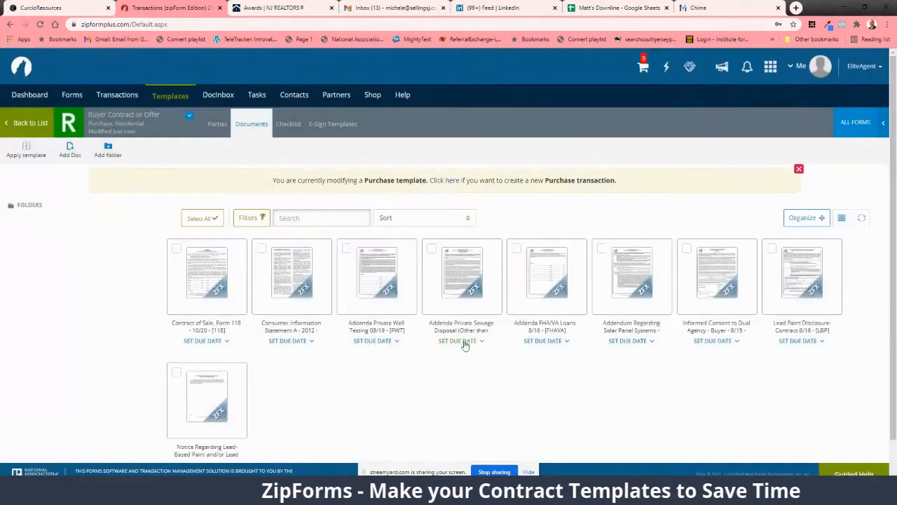
{"action": "left_click", "coordinate": [404, 216]}
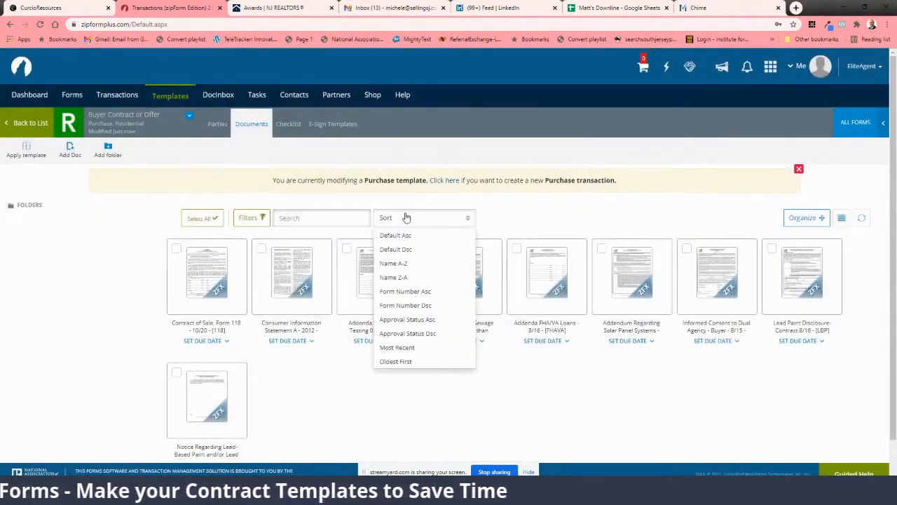
{"action": "left_click", "coordinate": [291, 426]}
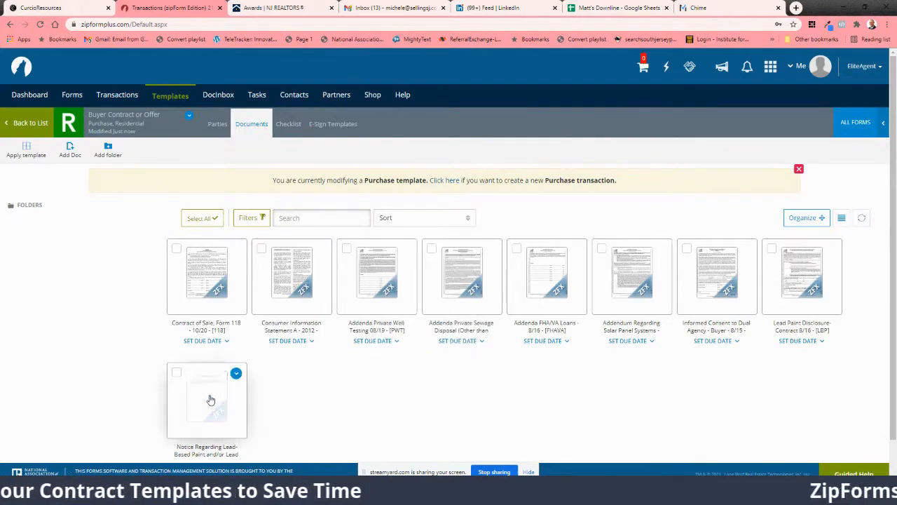
Step: Open the Contract of Sale, Form 118 - 10/20 from the template's forms for editing
{"action": "left_click", "coordinate": [218, 408]}
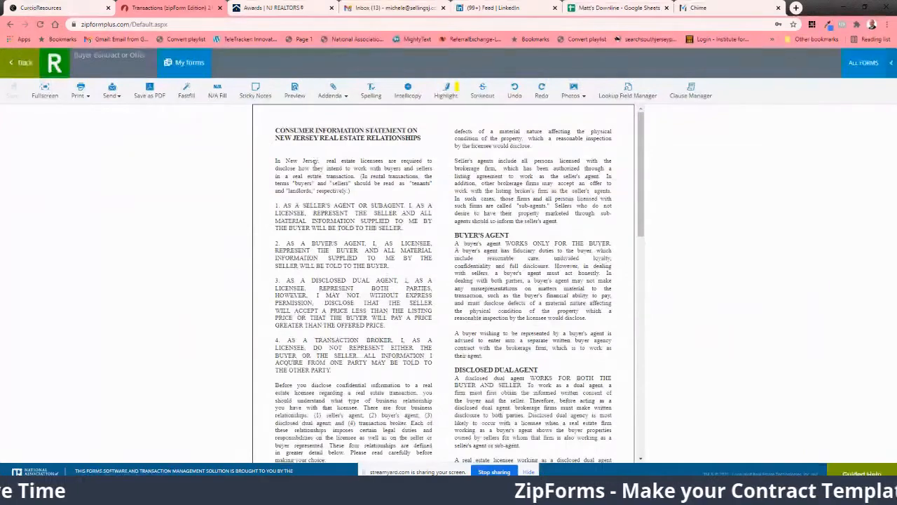
{"action": "left_click", "coordinate": [180, 62]}
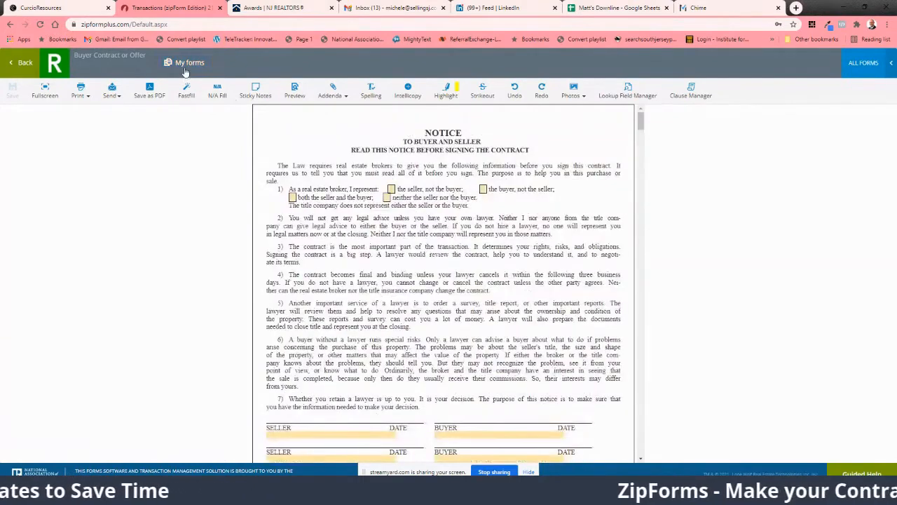
{"action": "left_click", "coordinate": [186, 68]}
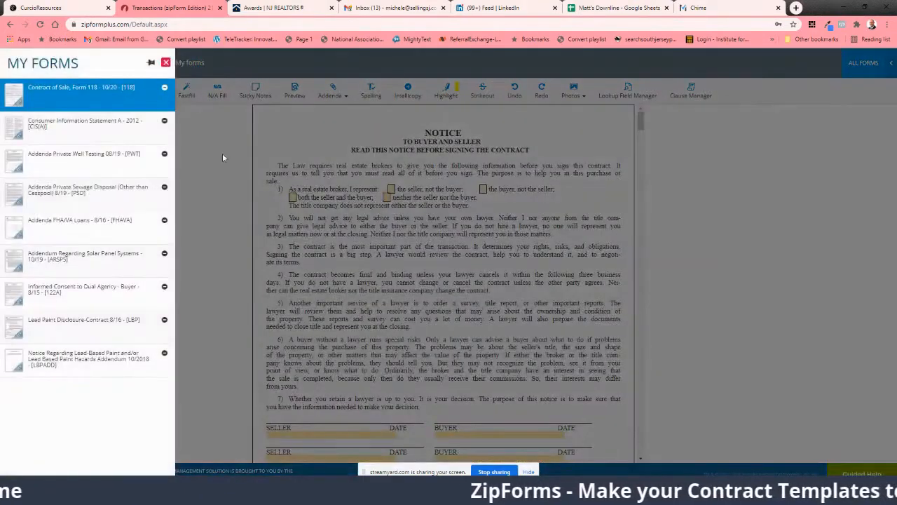
{"action": "left_click", "coordinate": [280, 215]}
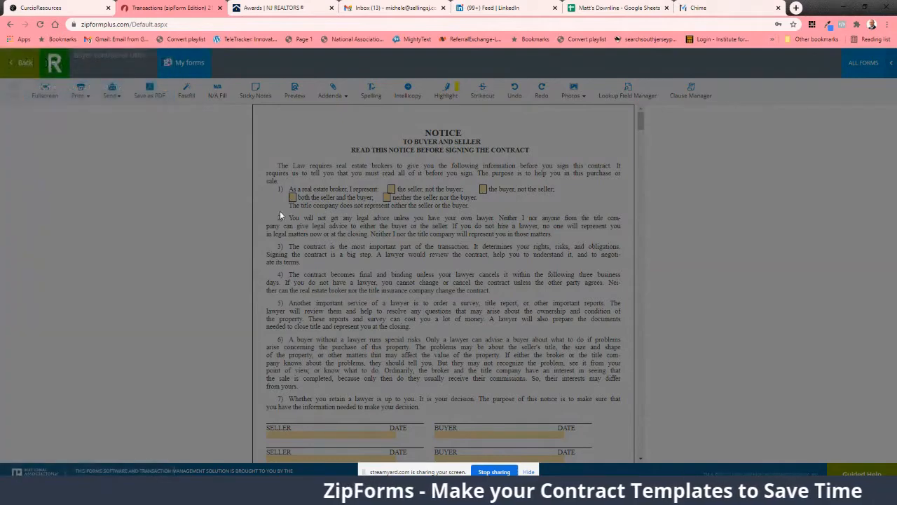
Step: Enter the broker's name in the Selling Broker field on the contract's notice page
{"action": "scroll", "coordinate": [389, 302], "scroll_direction": "down", "scroll_amount": 5}
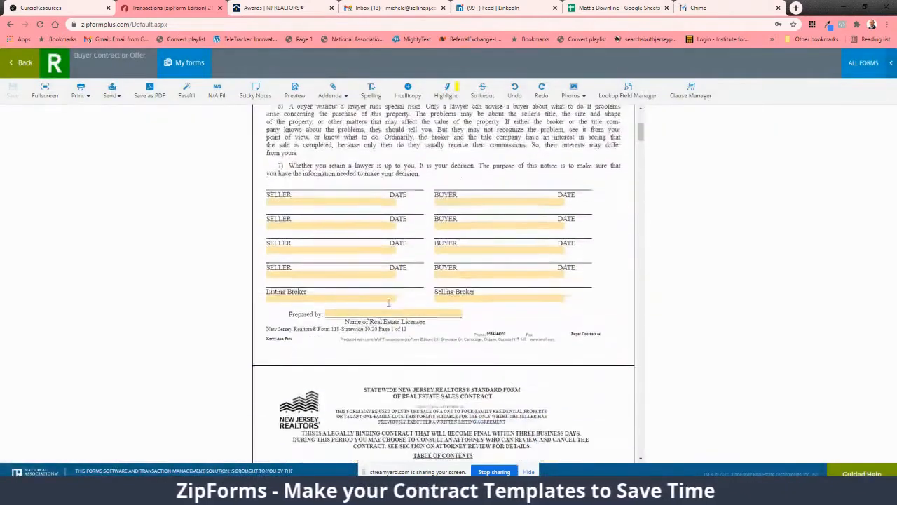
{"action": "left_click", "coordinate": [462, 297]}
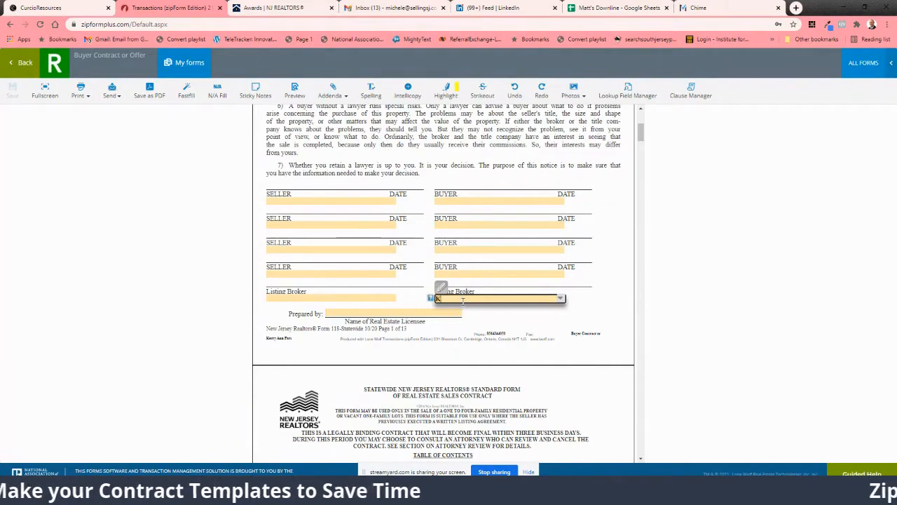
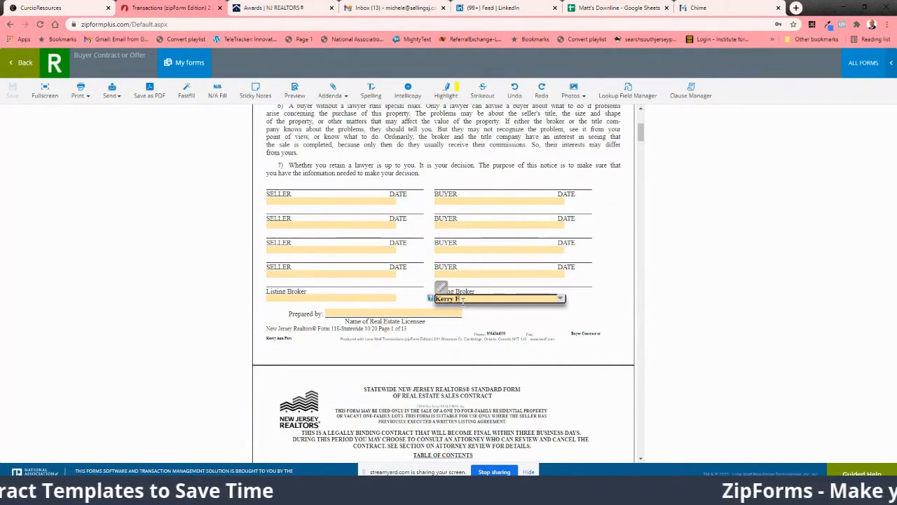
{"action": "left_click", "coordinate": [515, 353]}
Step: Copy the selling broker's name into the Prepared by field and close the CurcioResources browser tab
{"action": "scroll", "coordinate": [515, 352], "scroll_direction": "down", "scroll_amount": 3}
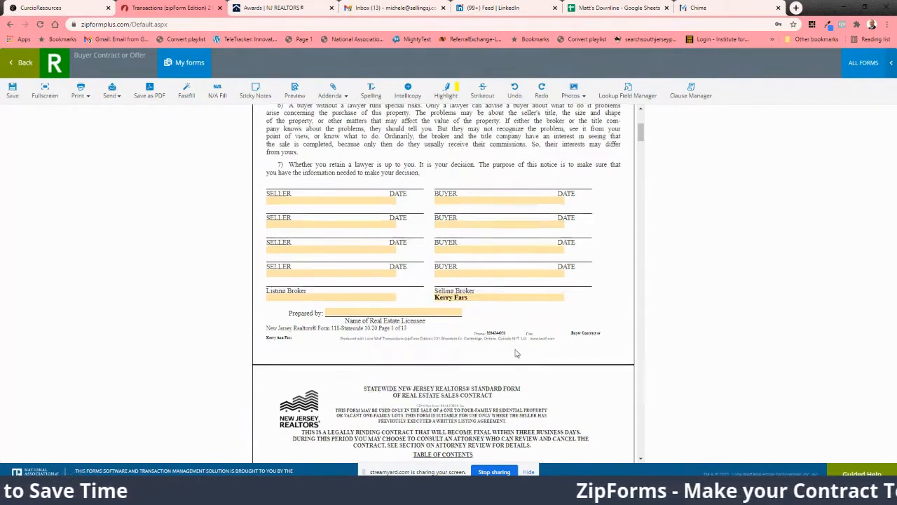
{"action": "scroll", "coordinate": [515, 352], "scroll_direction": "up", "scroll_amount": 2}
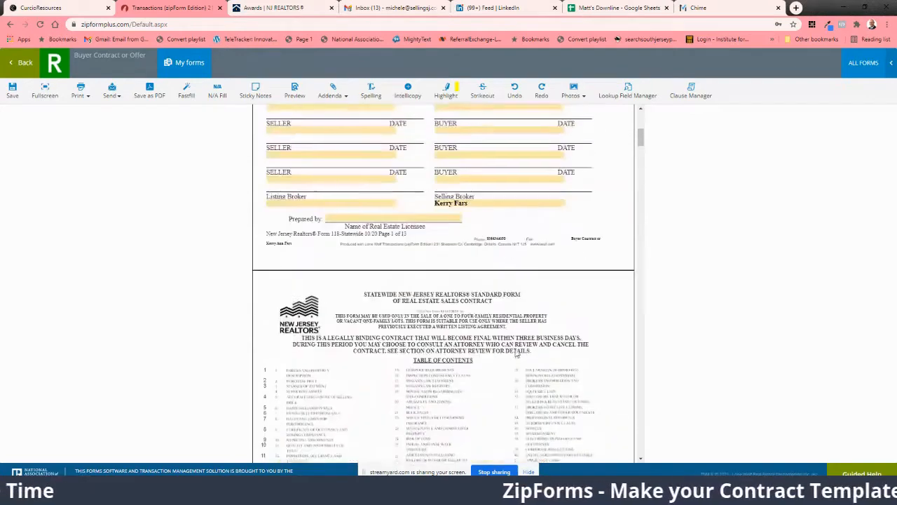
{"action": "left_click", "coordinate": [466, 204]}
{"action": "left_click_drag", "start_coordinate": [466, 204], "coordinate": [429, 206]}
{"action": "key", "text": "ctrl+c"}
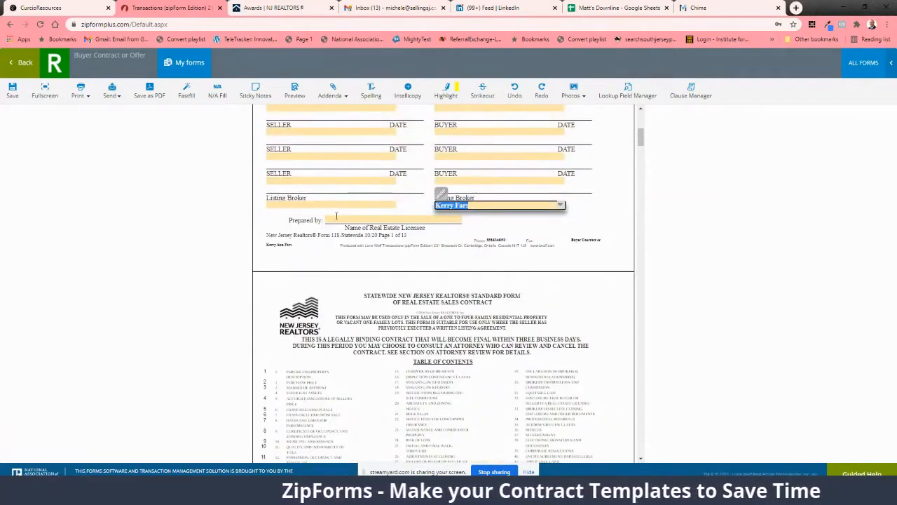
{"action": "left_click", "coordinate": [336, 220]}
{"action": "key", "text": "ctrl+v"}
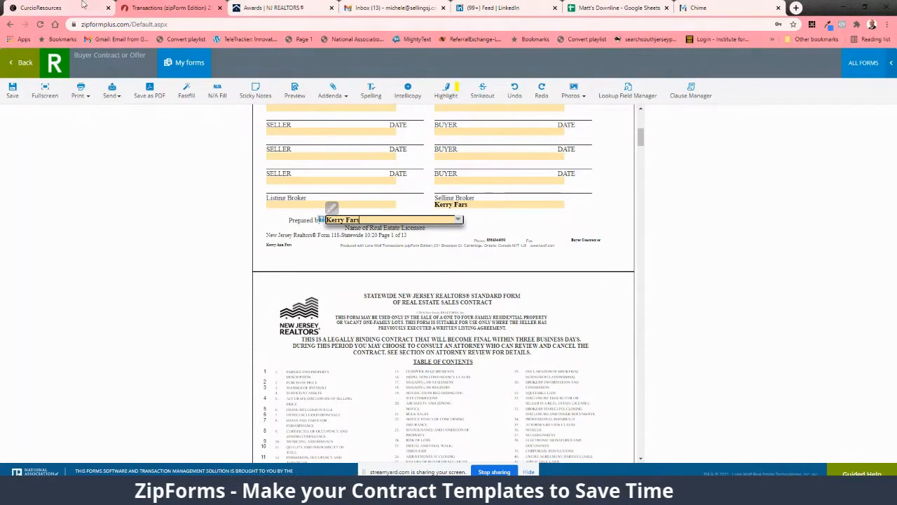
{"action": "left_click", "coordinate": [56, 8]}
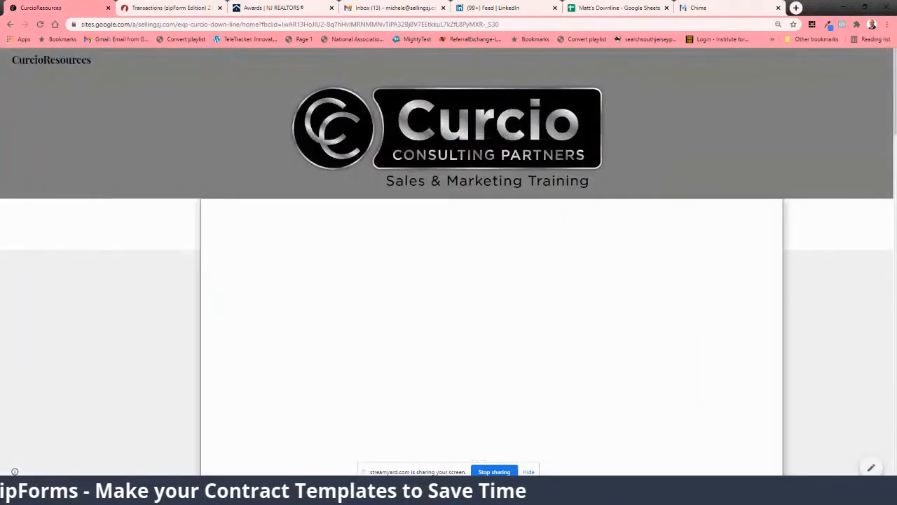
{"action": "left_click", "coordinate": [108, 8]}
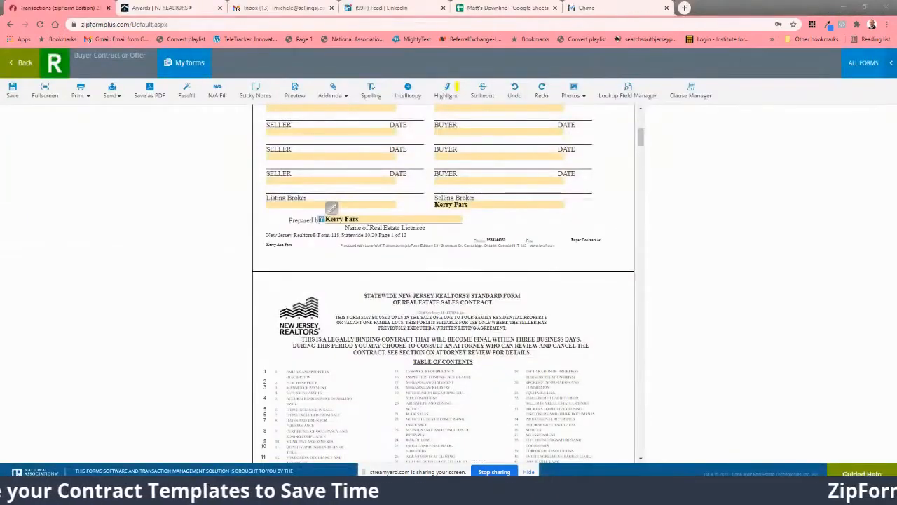
Step: In section 3, mark Title Company as recipient of the initial deposit and enter Buyers Title Company as the escrow trust account holder
{"action": "scroll", "coordinate": [481, 249], "scroll_direction": "down", "scroll_amount": 7}
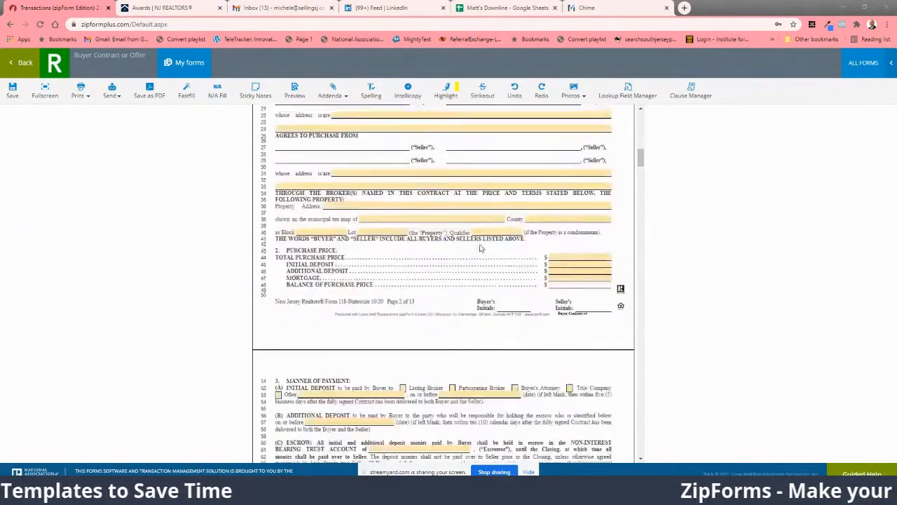
{"action": "scroll", "coordinate": [481, 249], "scroll_direction": "up", "scroll_amount": 3}
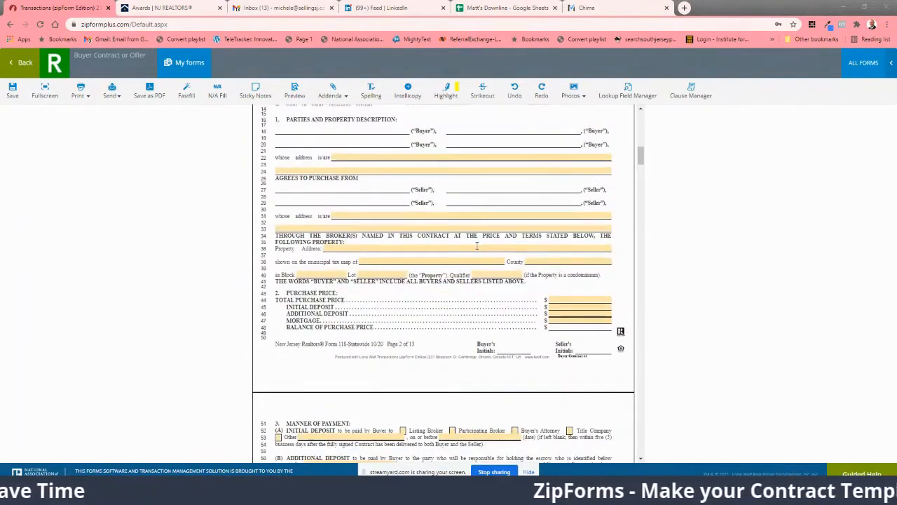
{"action": "scroll", "coordinate": [477, 249], "scroll_direction": "down", "scroll_amount": 3}
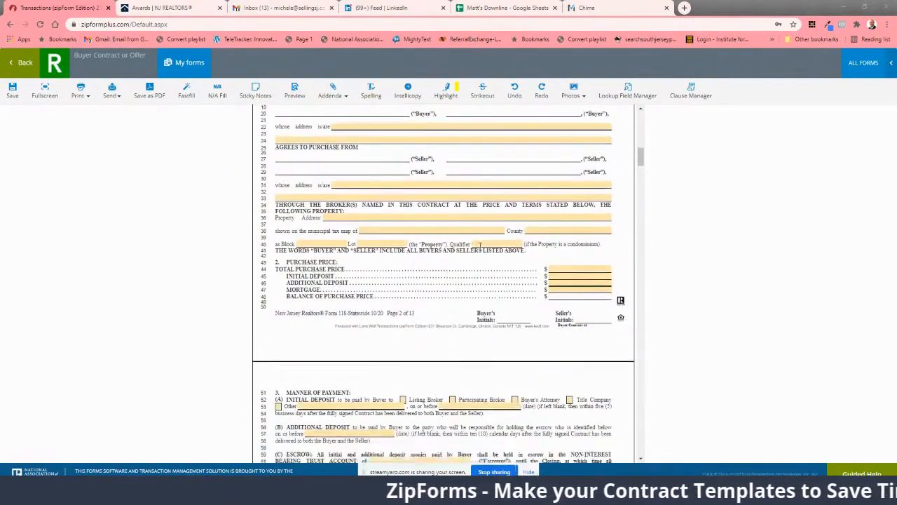
{"action": "scroll", "coordinate": [463, 239], "scroll_direction": "down", "scroll_amount": 6}
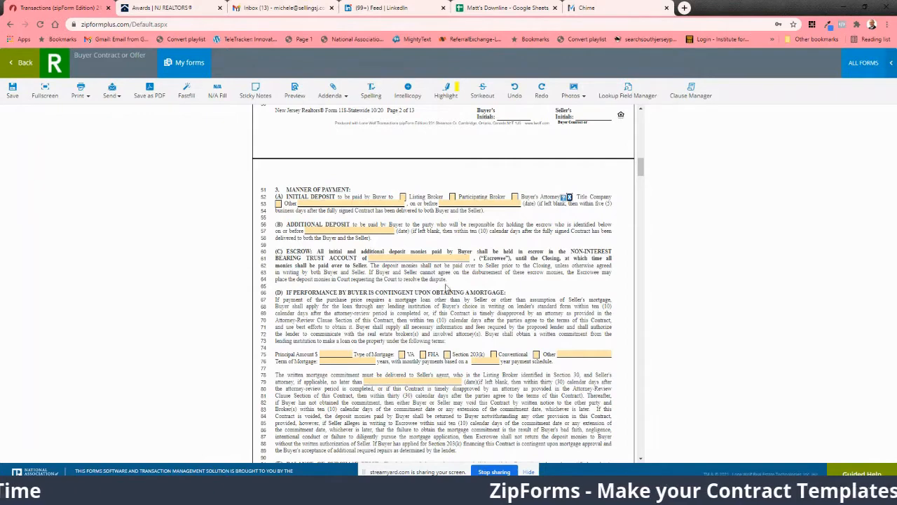
{"action": "scroll", "coordinate": [450, 284], "scroll_direction": "down", "scroll_amount": 1}
{"action": "left_click", "coordinate": [403, 211]}
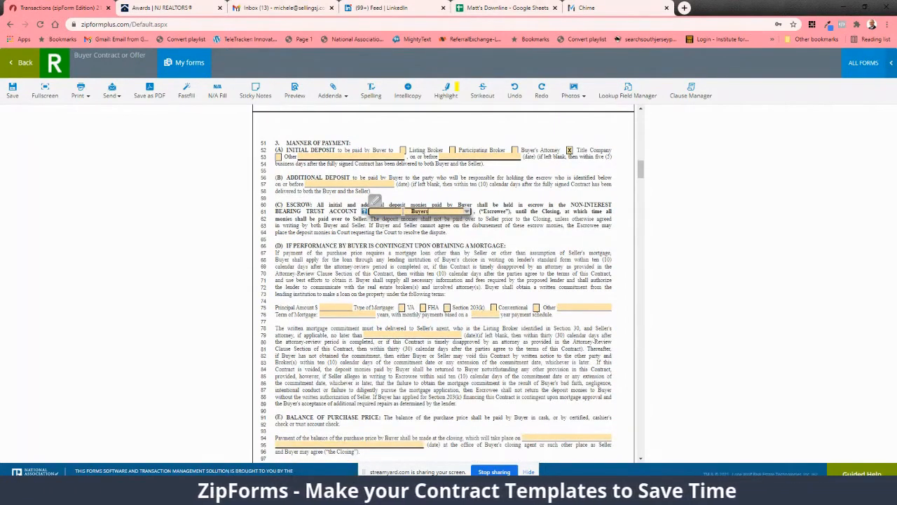
{"action": "type", "text": "Buyers Title Company"}
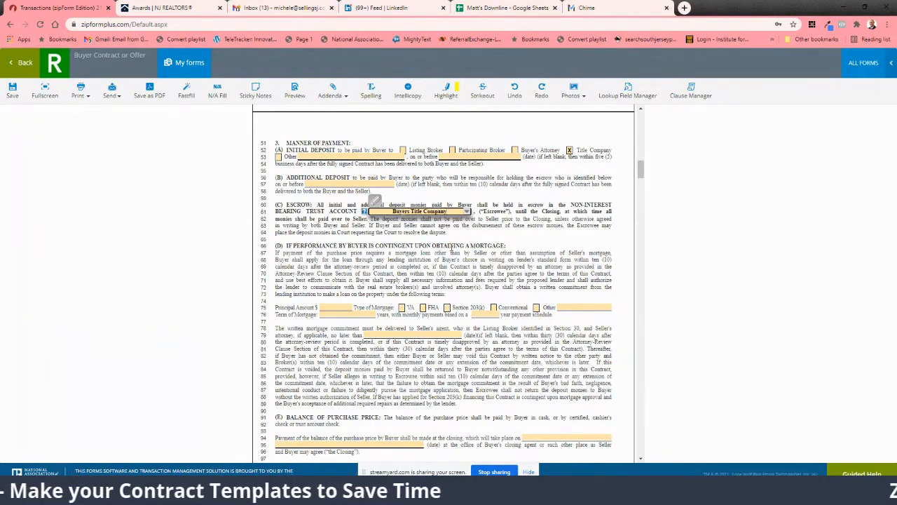
Step: Enter REAL Broker as the name of firm in section 29 (A), Declaration of Broker(s)'s Business Relationship(s)
{"action": "scroll", "coordinate": [451, 247], "scroll_direction": "down", "scroll_amount": 5}
{"action": "scroll", "coordinate": [464, 263], "scroll_direction": "down", "scroll_amount": 5}
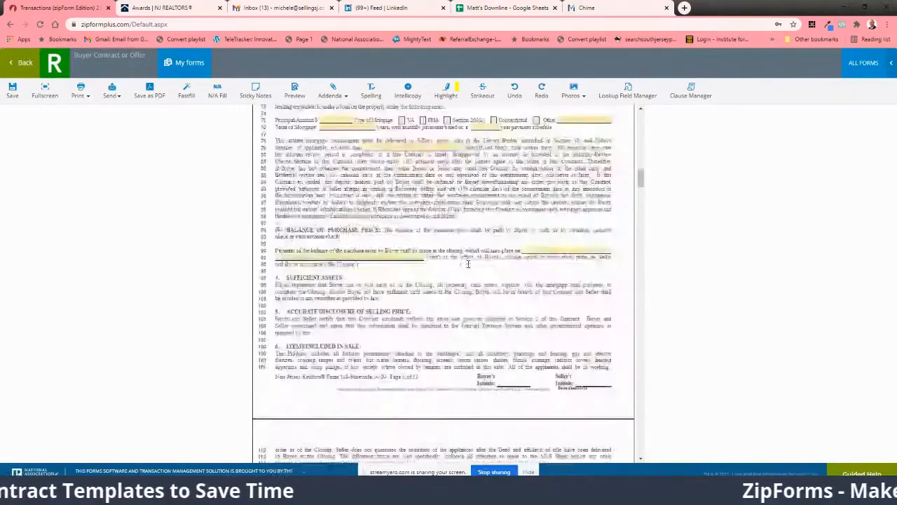
{"action": "scroll", "coordinate": [463, 264], "scroll_direction": "down", "scroll_amount": 6}
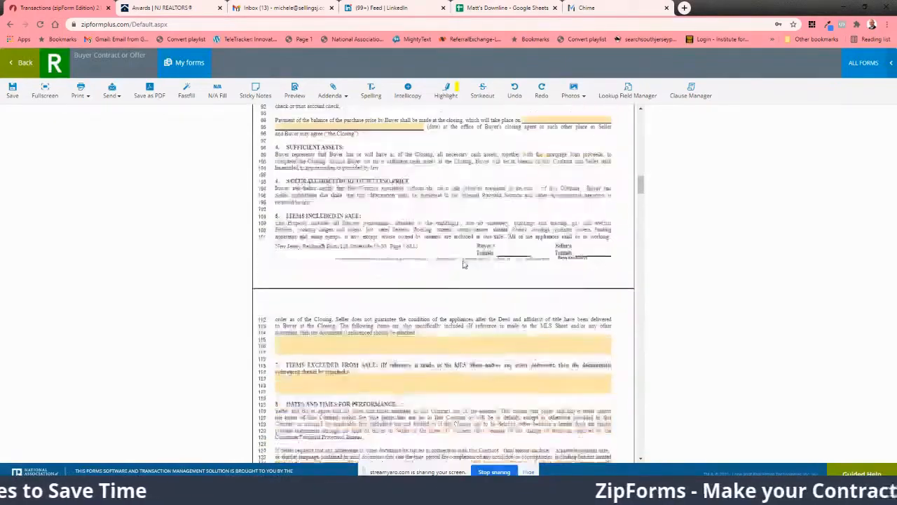
{"action": "scroll", "coordinate": [463, 262], "scroll_direction": "down", "scroll_amount": 1}
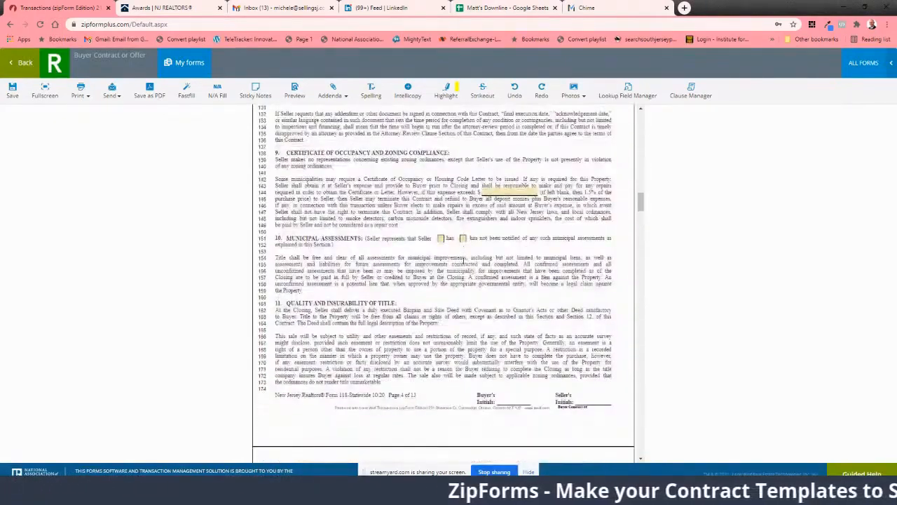
{"action": "scroll", "coordinate": [465, 259], "scroll_direction": "down", "scroll_amount": 6}
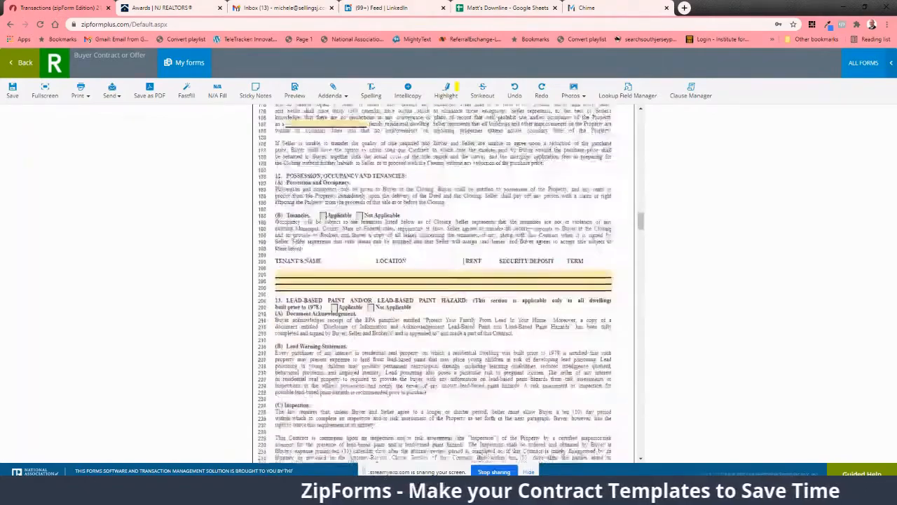
{"action": "scroll", "coordinate": [463, 262], "scroll_direction": "down", "scroll_amount": 7}
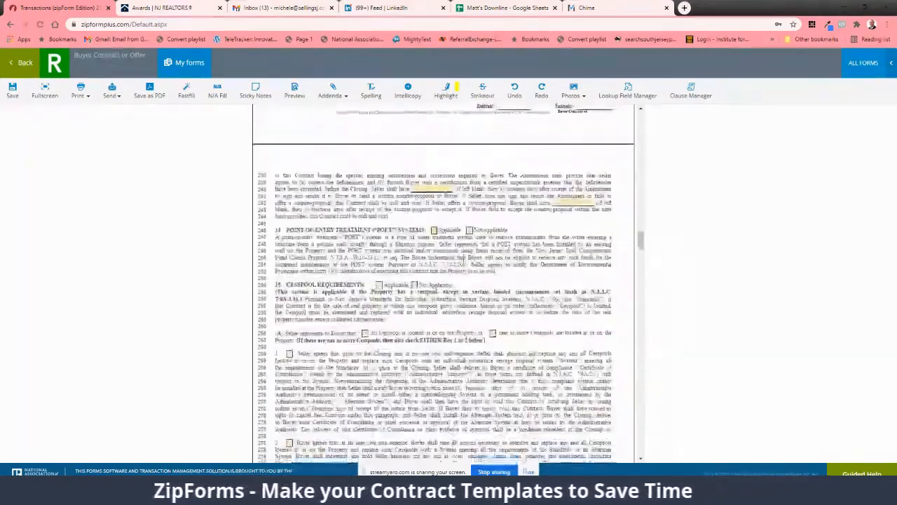
{"action": "scroll", "coordinate": [463, 262], "scroll_direction": "down", "scroll_amount": 13}
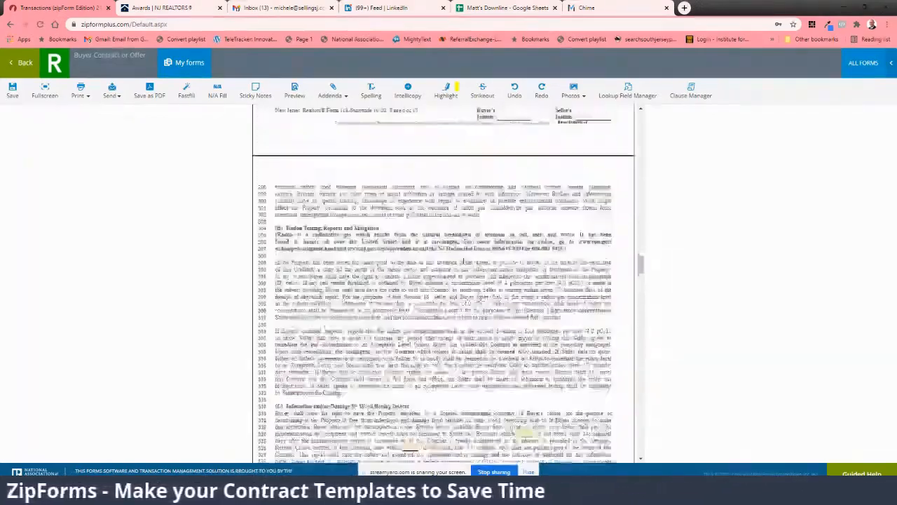
{"action": "scroll", "coordinate": [463, 261], "scroll_direction": "down", "scroll_amount": 18}
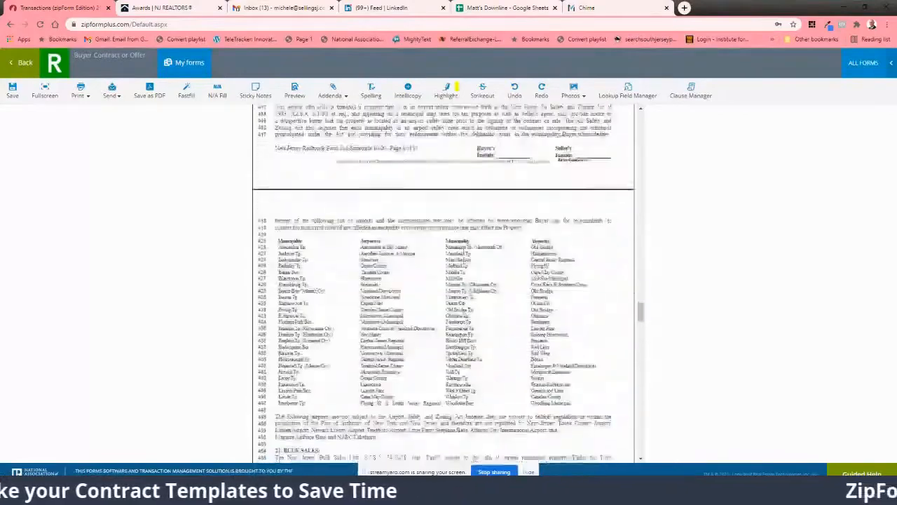
{"action": "scroll", "coordinate": [463, 262], "scroll_direction": "down", "scroll_amount": 15}
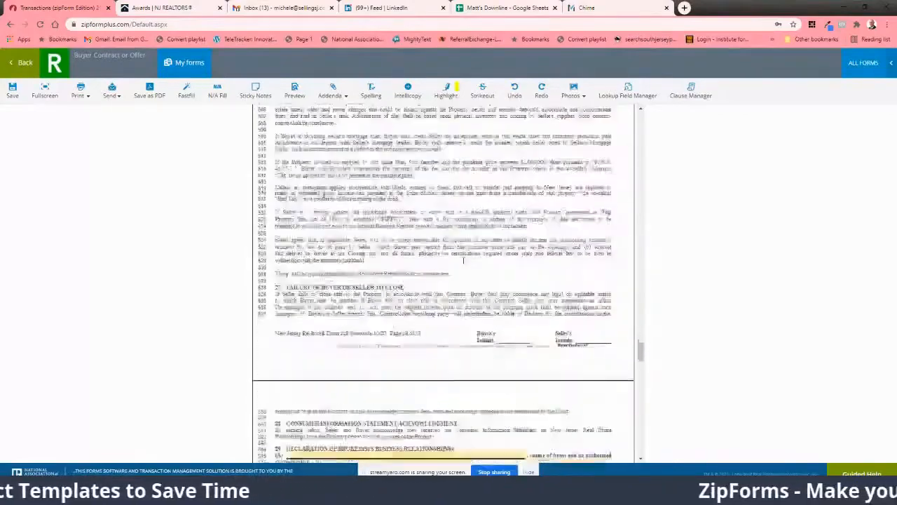
{"action": "scroll", "coordinate": [463, 261], "scroll_direction": "down", "scroll_amount": 4}
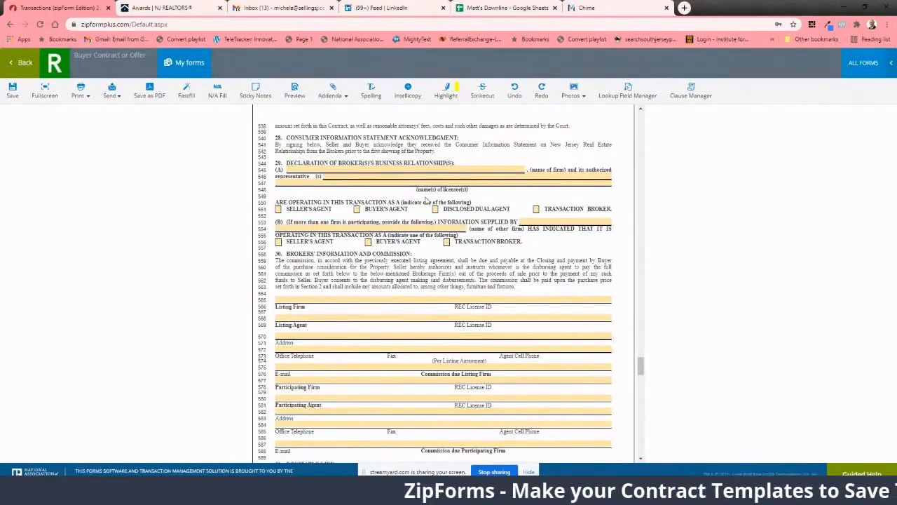
{"action": "left_click", "coordinate": [524, 170]}
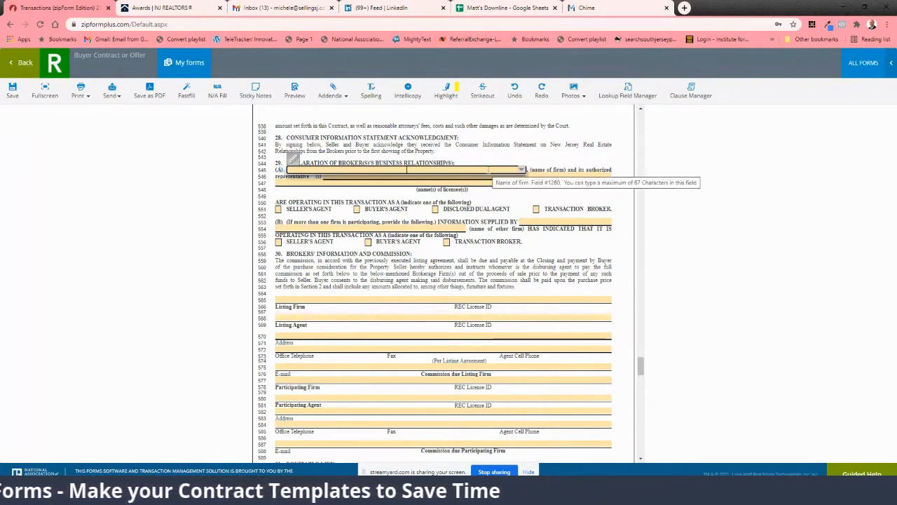
{"action": "type", "text": "REA"}
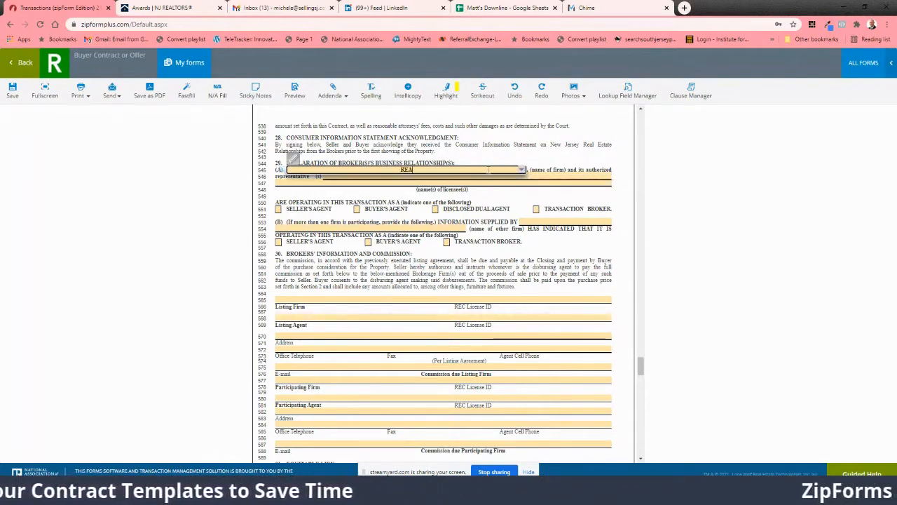
{"action": "type", "text": "L Broker"}
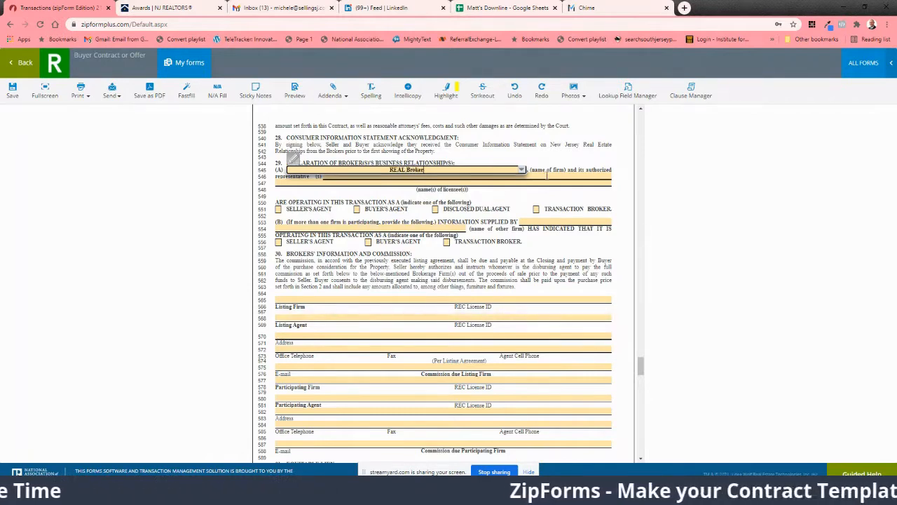
Step: Fill in the licensee's name as the firm's authorized representative in section 29 (A)
{"action": "left_click", "coordinate": [545, 176]}
{"action": "scroll", "coordinate": [640, 181], "scroll_direction": "up", "scroll_amount": 2}
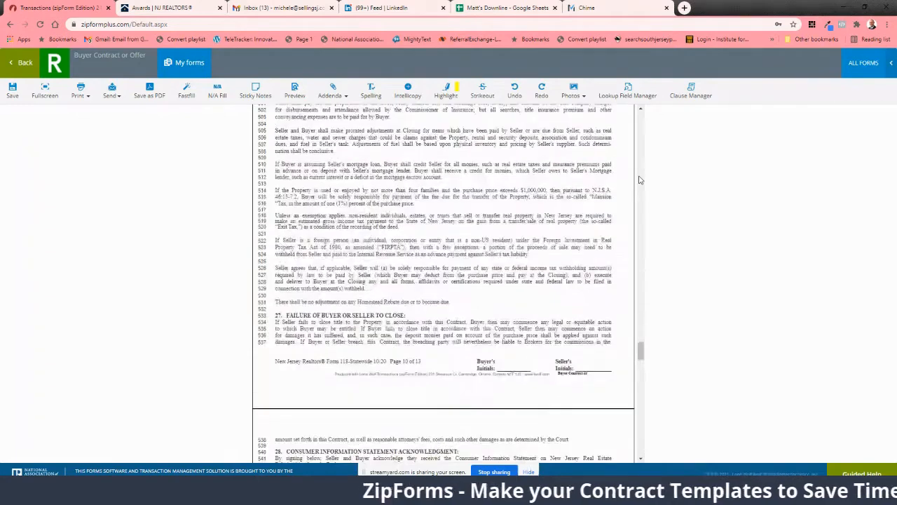
{"action": "scroll", "coordinate": [633, 205], "scroll_direction": "up", "scroll_amount": 2}
{"action": "scroll", "coordinate": [631, 205], "scroll_direction": "down", "scroll_amount": 1}
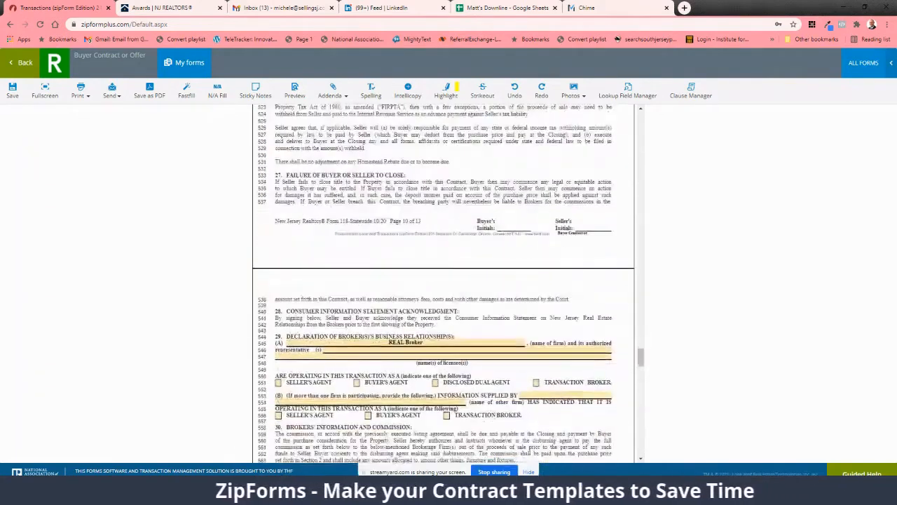
{"action": "left_click", "coordinate": [362, 351]}
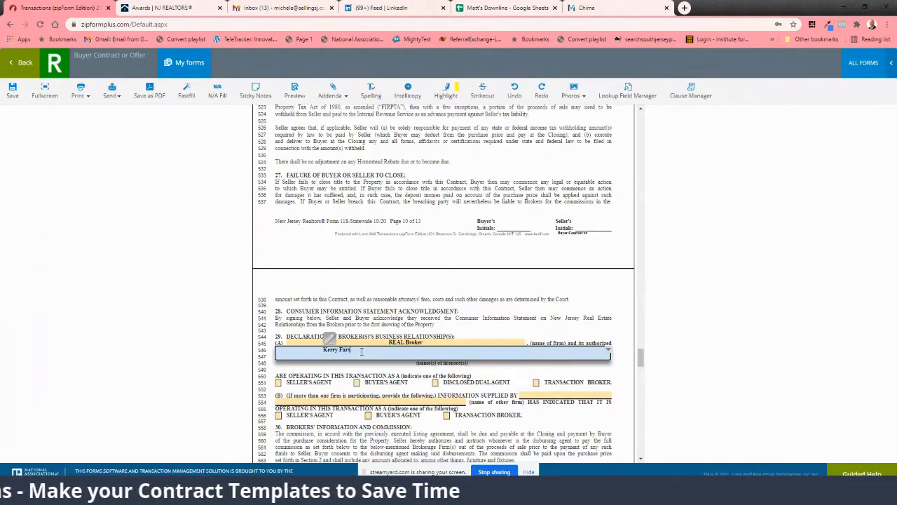
{"action": "key", "text": "Tab"}
{"action": "scroll", "coordinate": [378, 336], "scroll_direction": "down", "scroll_amount": 5}
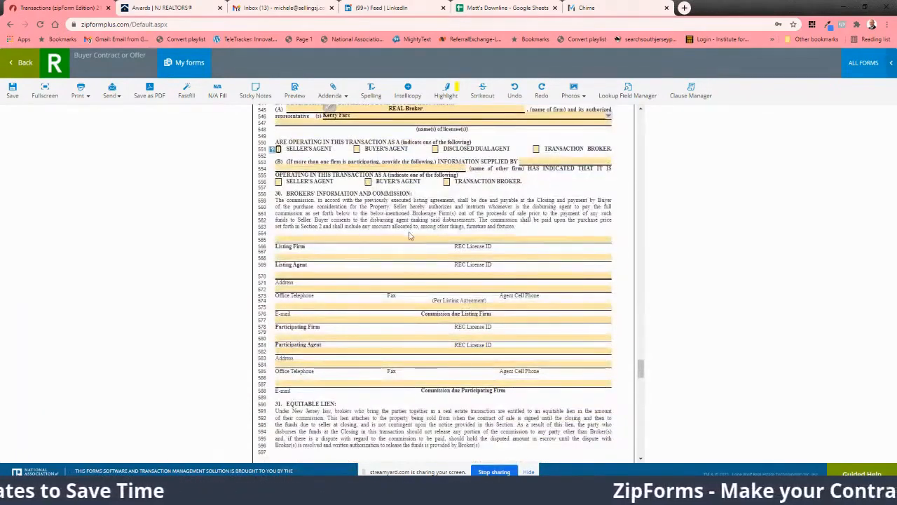
Step: In section 30, enter REAL Broker as the Participating Firm and paste the firm's REC License ID
{"action": "scroll", "coordinate": [315, 204], "scroll_direction": "down", "scroll_amount": 1}
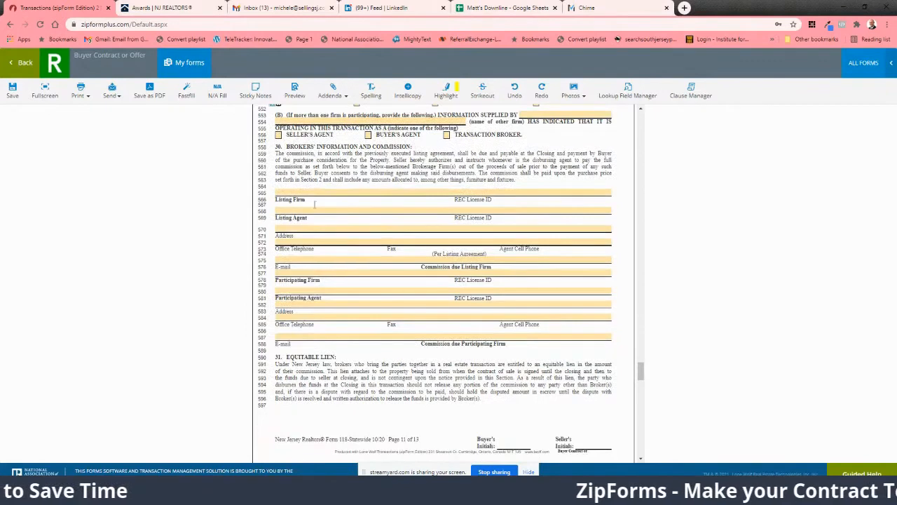
{"action": "left_click", "coordinate": [303, 274]}
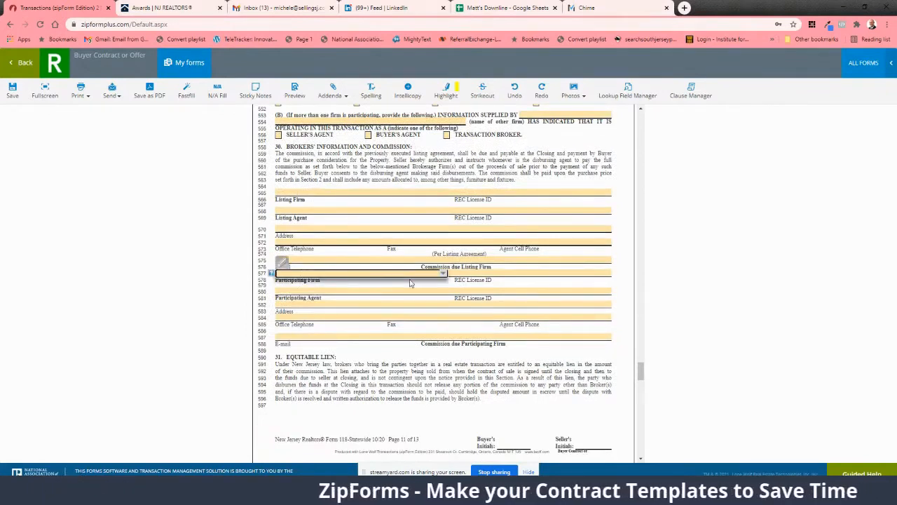
{"action": "type", "text": "REAL"}
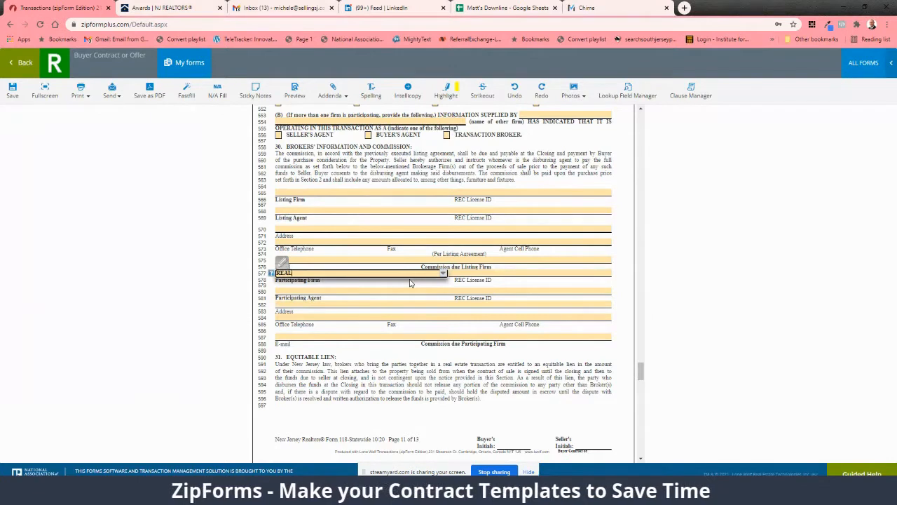
{"action": "type", "text": " Broker LL"}
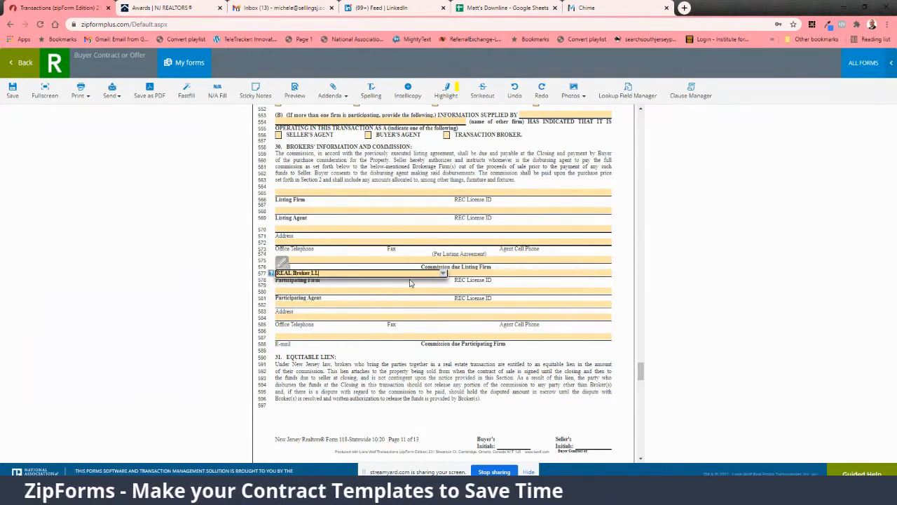
{"action": "key", "text": "Tab"}
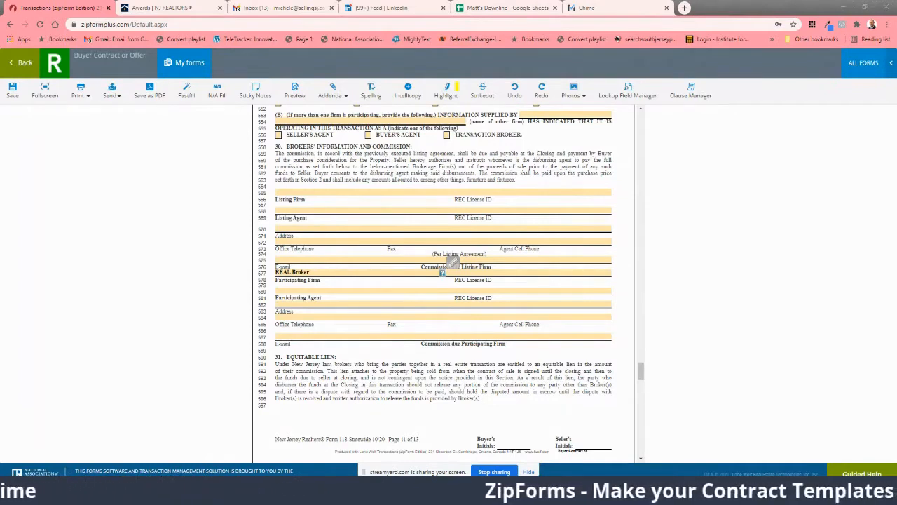
{"action": "left_click", "coordinate": [480, 272]}
{"action": "key", "text": "ctrl+v"}
{"action": "key", "text": "Tab"}
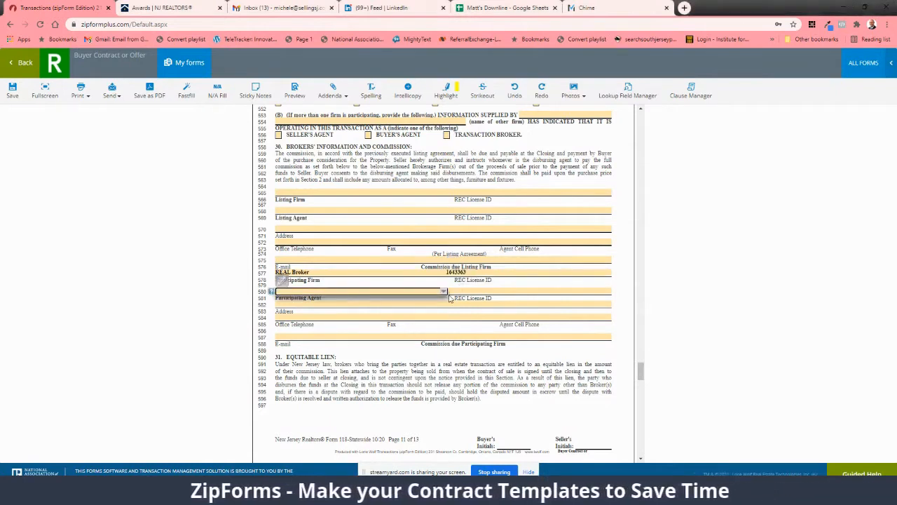
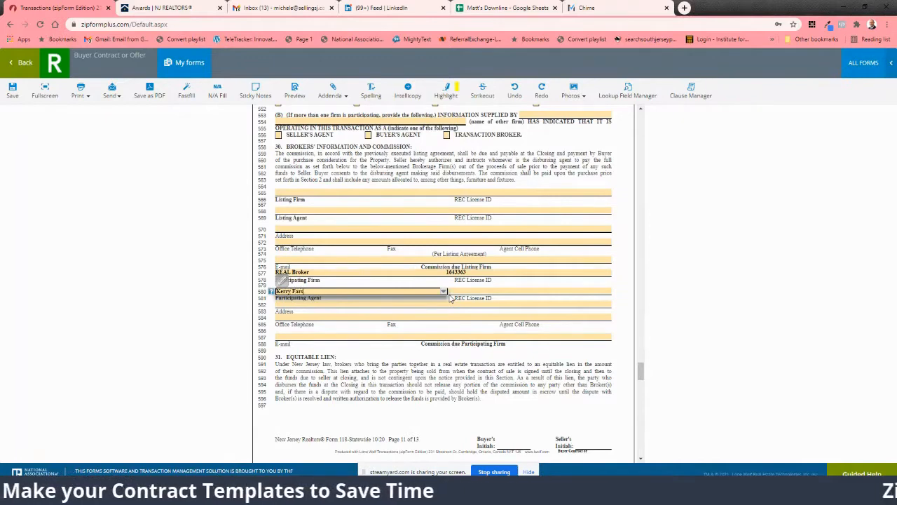
Step: Enter the agent's name in the Participating Agent field of section 30
{"action": "scroll", "coordinate": [451, 298], "scroll_direction": "down", "scroll_amount": 1}
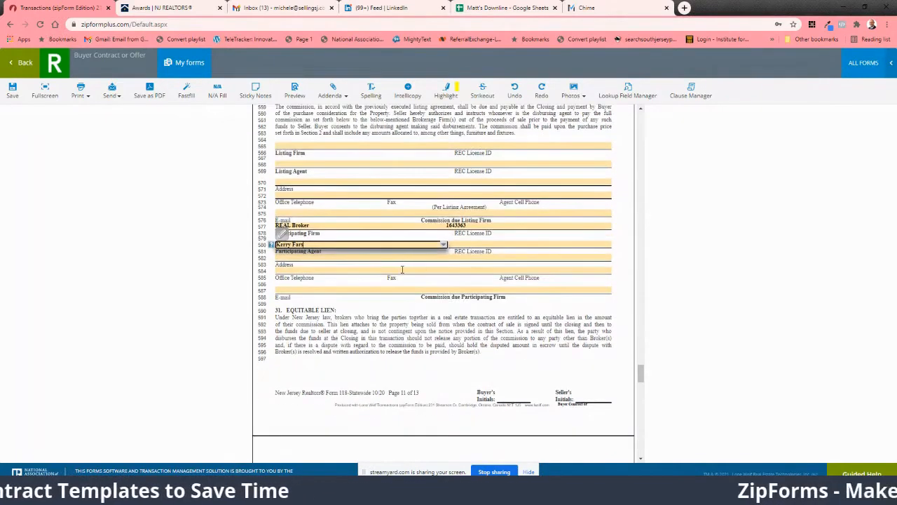
{"action": "left_click", "coordinate": [402, 270]}
Step: Enter the brokerage's street address in the Buyer's (Selling) Broker Information for the Participating Firm
{"action": "left_click", "coordinate": [364, 257]}
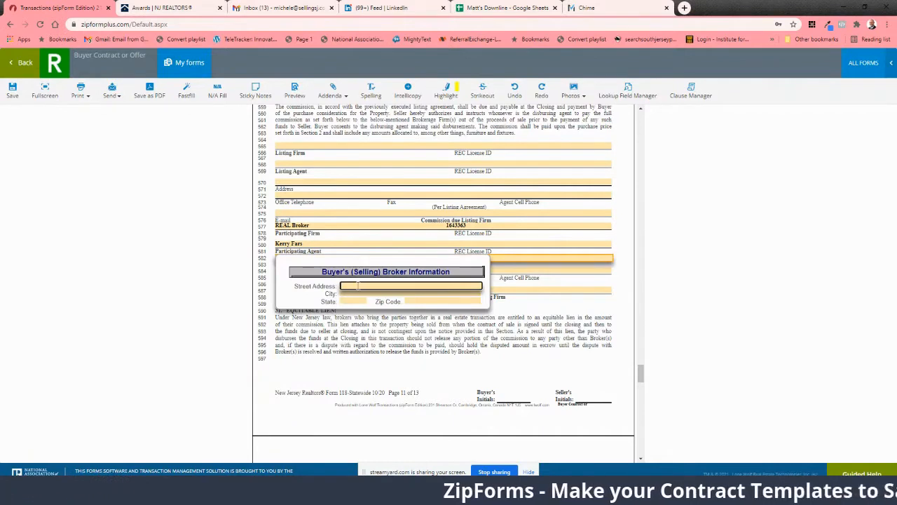
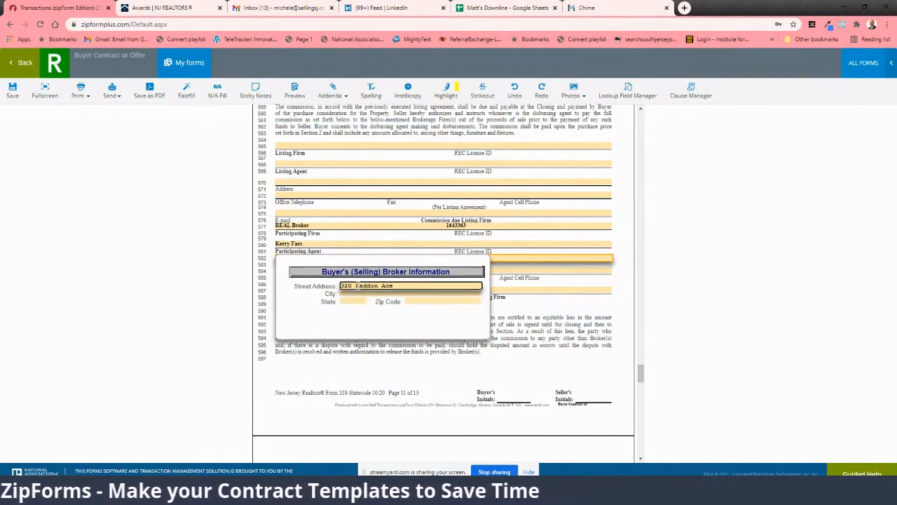
{"action": "key", "text": "BackSpace"}
{"action": "key", "text": "BackSpace"}
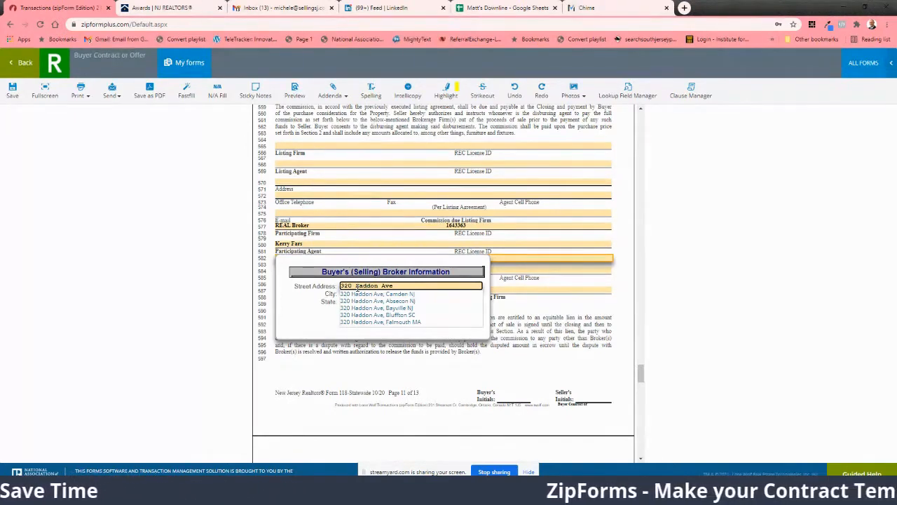
Step: Complete the Buyer's (Selling) Broker address with the brokerage's city, state and zip code
{"action": "key", "text": "Tab"}
{"action": "type", "text": "Hadd"}
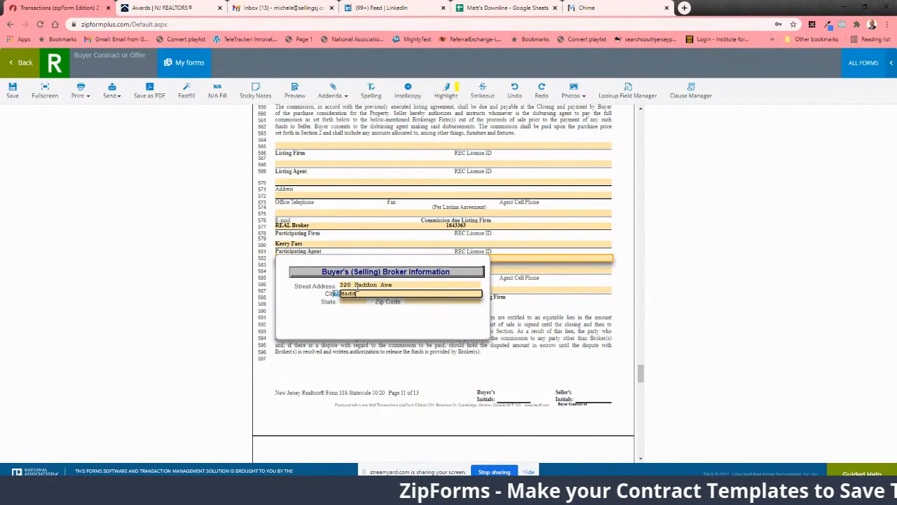
{"action": "type", "text": "on Township"}
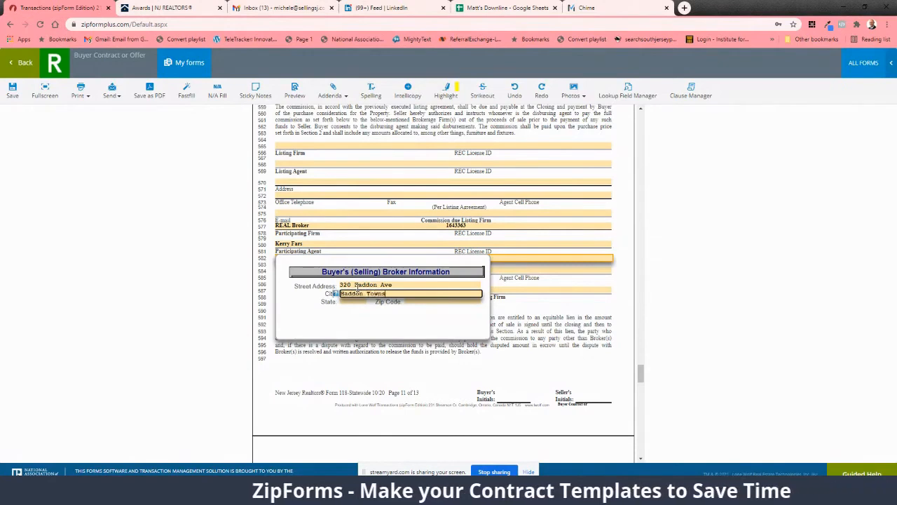
{"action": "key", "text": "Tab"}
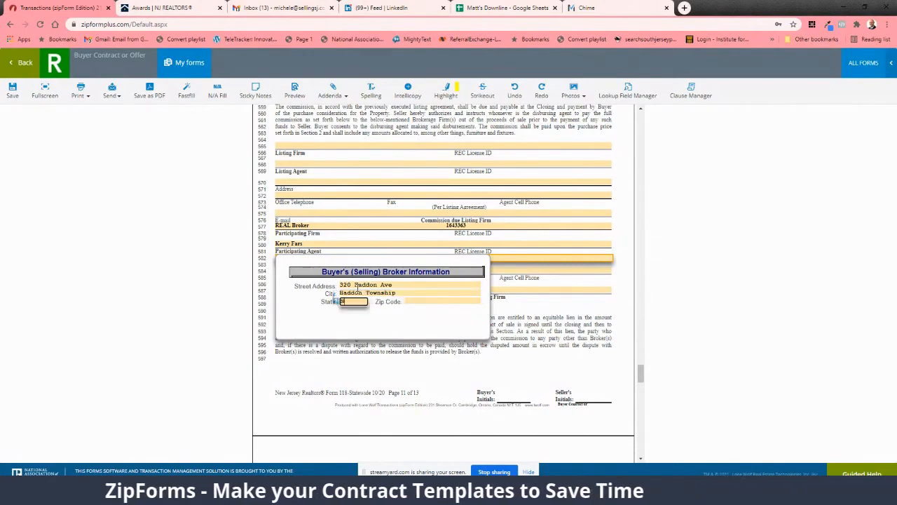
{"action": "type", "text": "NJ"}
{"action": "key", "text": "Tab"}
{"action": "type", "text": "08"}
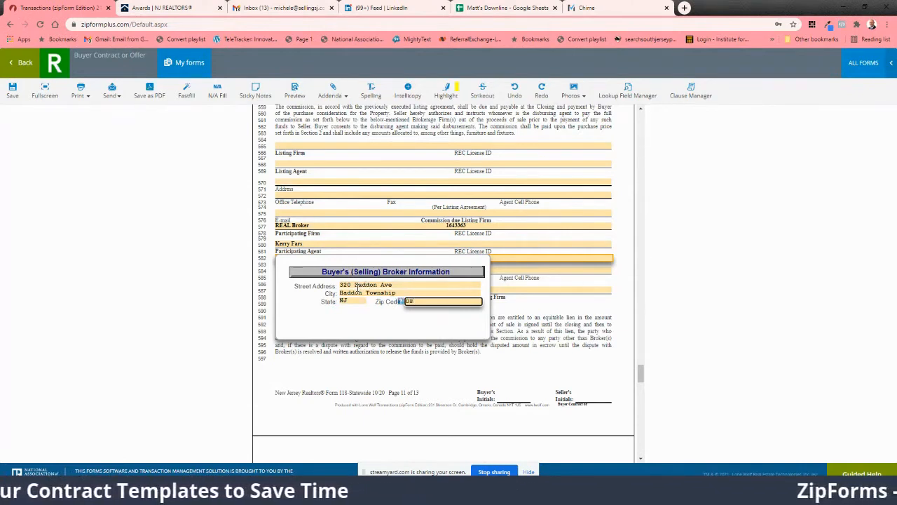
{"action": "type", "text": "0"}
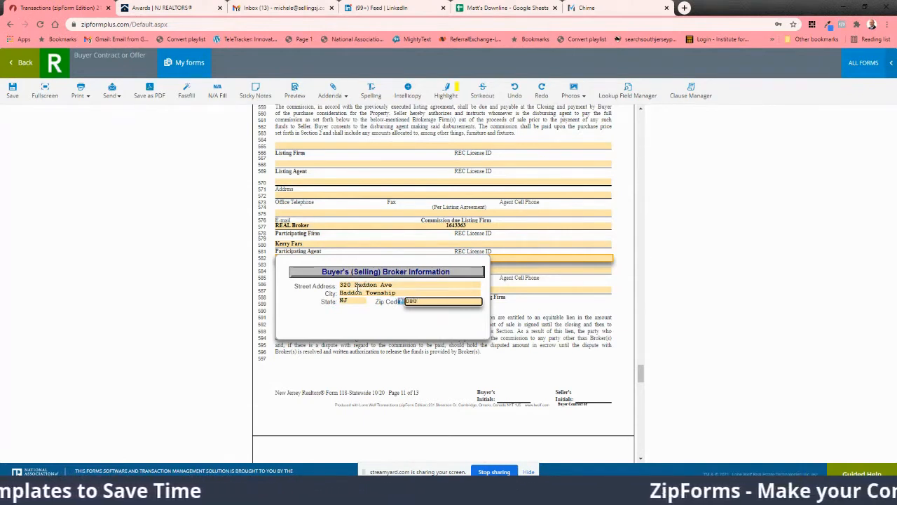
{"action": "type", "text": "08"}
{"action": "key", "text": "Return"}
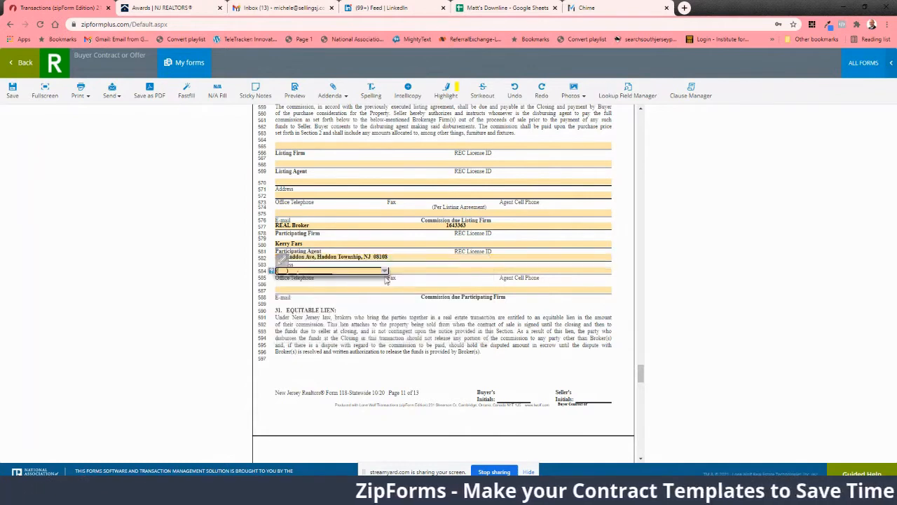
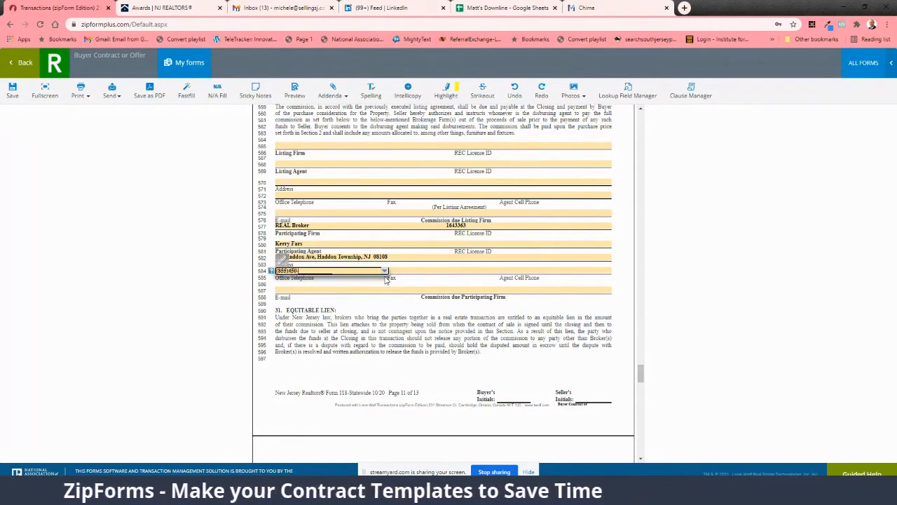
Step: Fill in the participating firm's Office Telephone and Fax numbers in section 30
{"action": "key", "text": "Tab"}
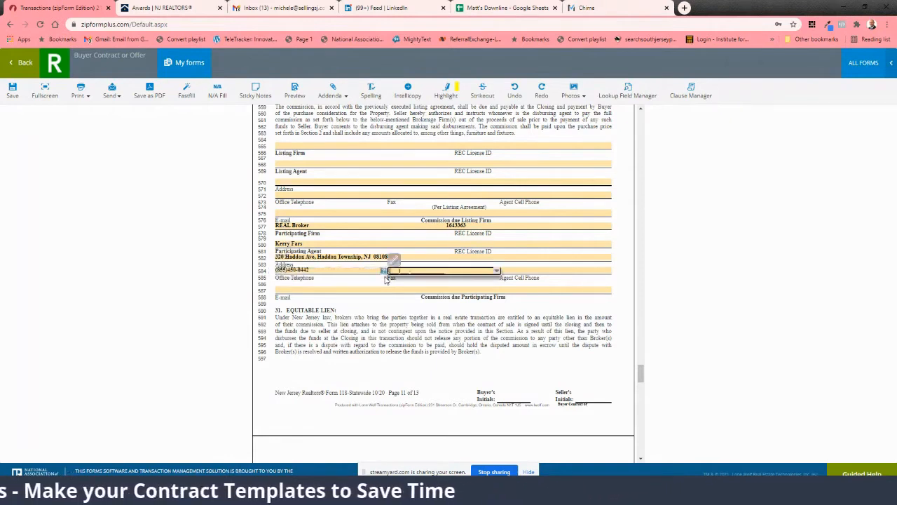
{"action": "key", "text": "Tab"}
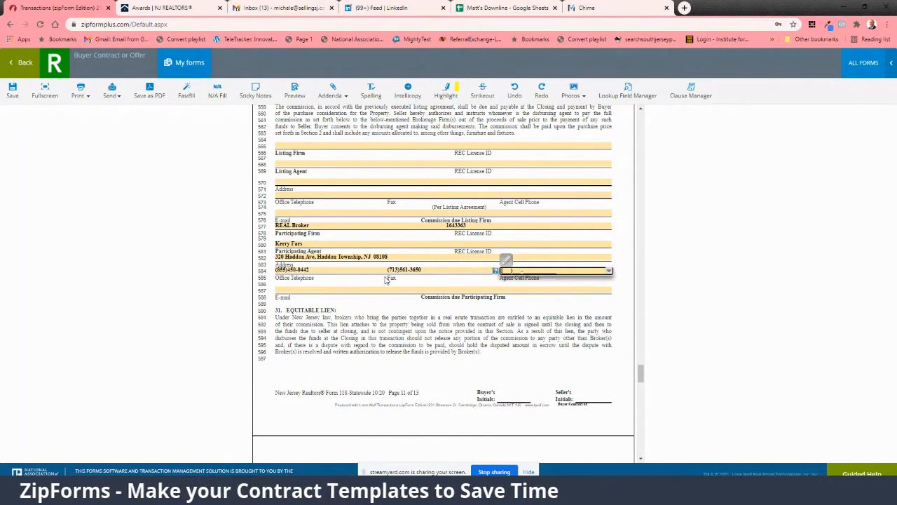
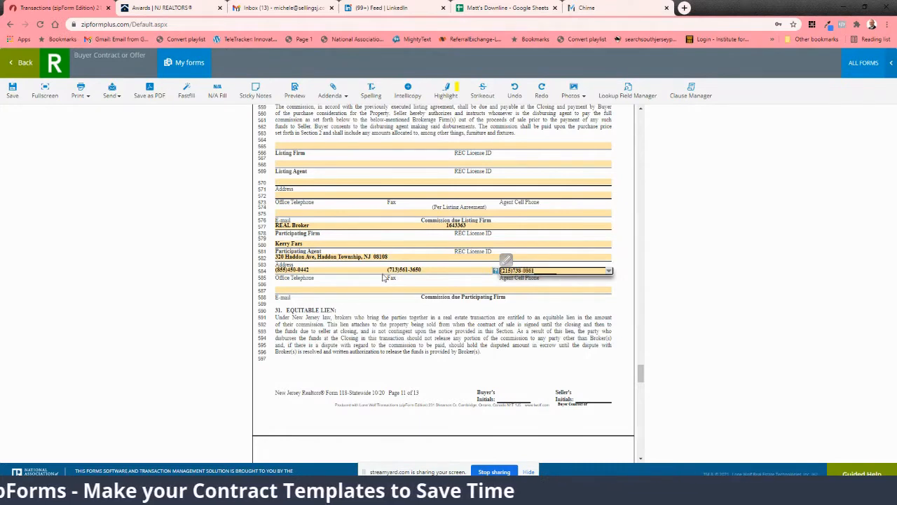
Step: Paste the participating agent's REC License ID beside the agent's name in section 30
{"action": "scroll", "coordinate": [396, 278], "scroll_direction": "up", "scroll_amount": 2}
{"action": "left_click", "coordinate": [461, 290]}
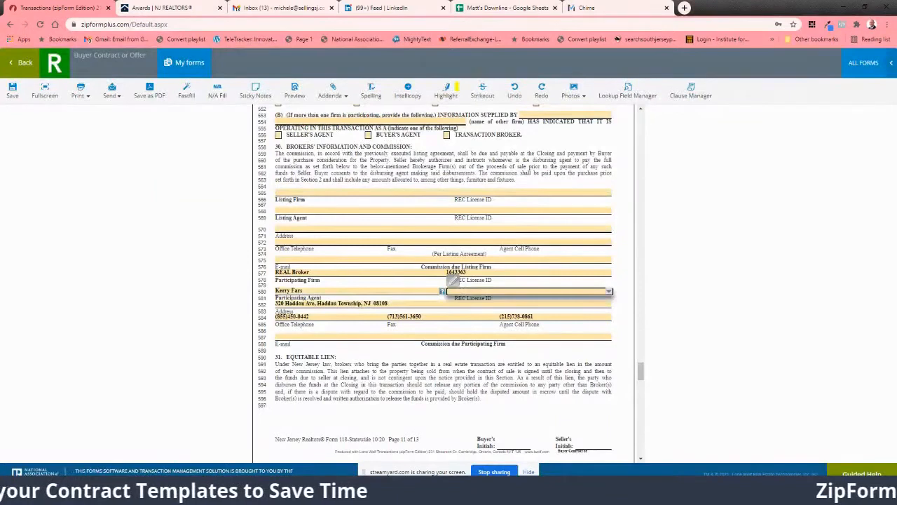
{"action": "key", "text": "alt+Tab"}
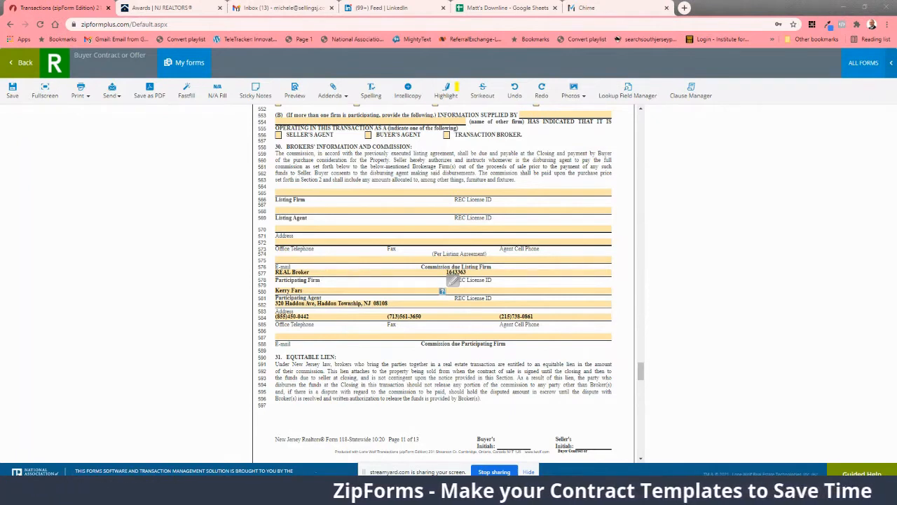
{"action": "left_click", "coordinate": [477, 290]}
{"action": "key", "text": "ctrl+v"}
{"action": "left_click", "coordinate": [572, 274]}
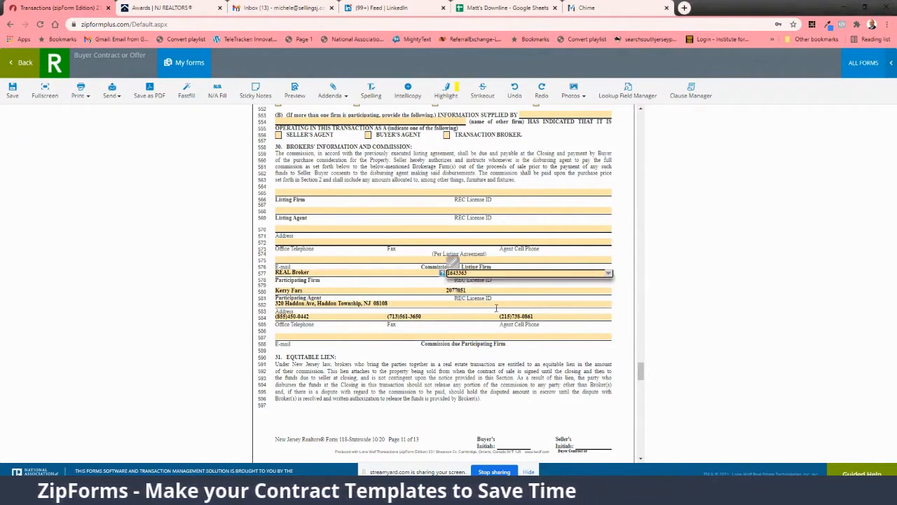
Step: Enter "As per MLS" as the Commission due Participating Firm in section 30
{"action": "left_click", "coordinate": [319, 336]}
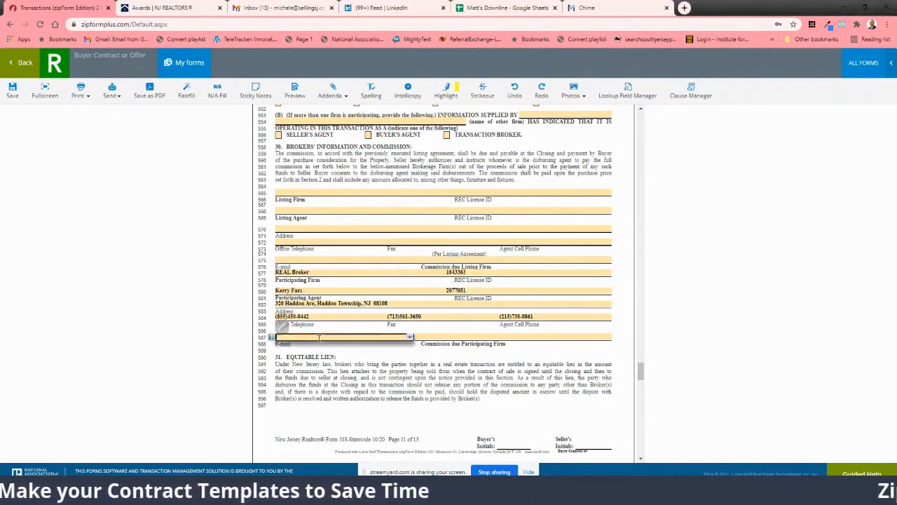
{"action": "left_click", "coordinate": [418, 331]}
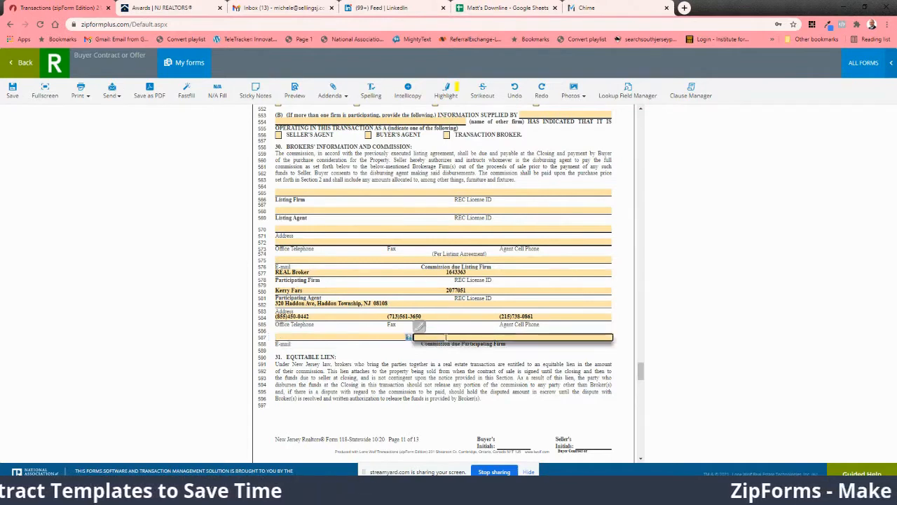
{"action": "type", "text": "As per MLS"}
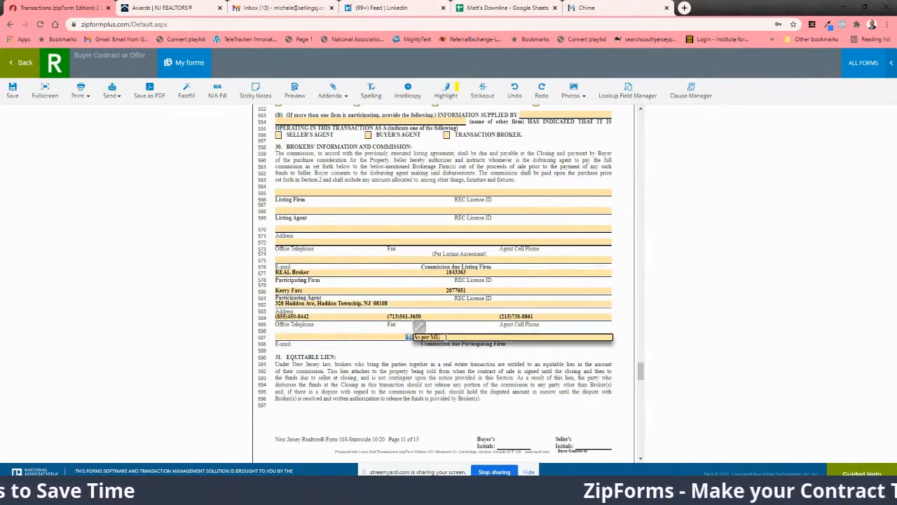
{"action": "left_click", "coordinate": [333, 338]}
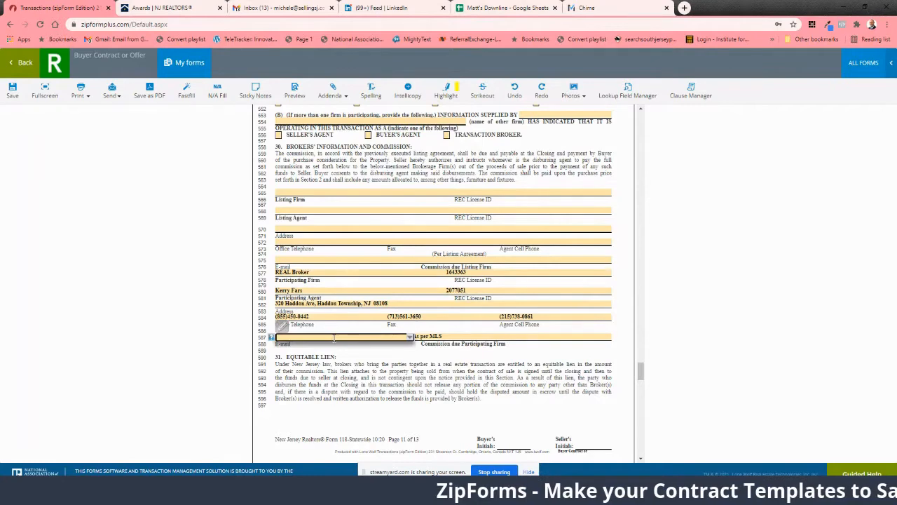
{"action": "left_click", "coordinate": [275, 6]}
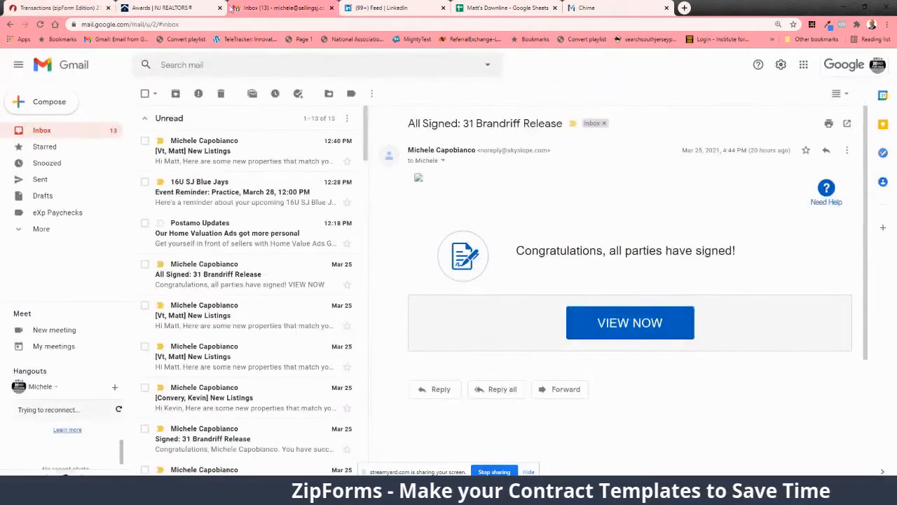
{"action": "left_click", "coordinate": [153, 6]}
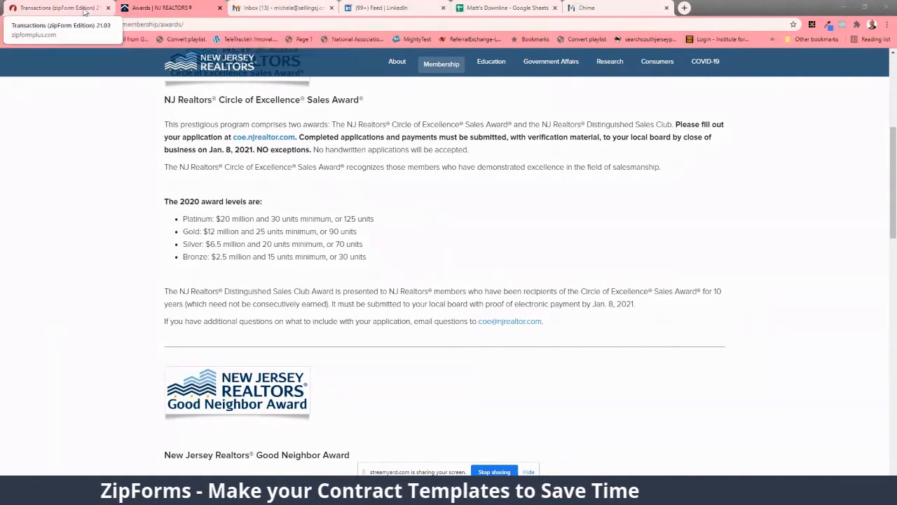
{"action": "left_click", "coordinate": [60, 8]}
Step: Review the rest of the contract beyond section 30, including the licensee disclosure, addenda checklist, additional provisions, signature lines and Wire Fraud Notice
{"action": "scroll", "coordinate": [474, 279], "scroll_direction": "down", "scroll_amount": 3}
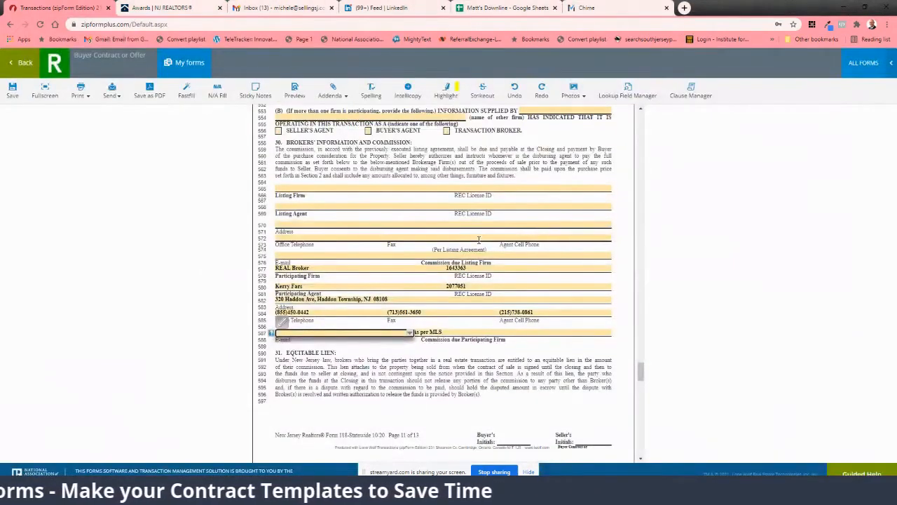
{"action": "scroll", "coordinate": [474, 279], "scroll_direction": "down", "scroll_amount": 1}
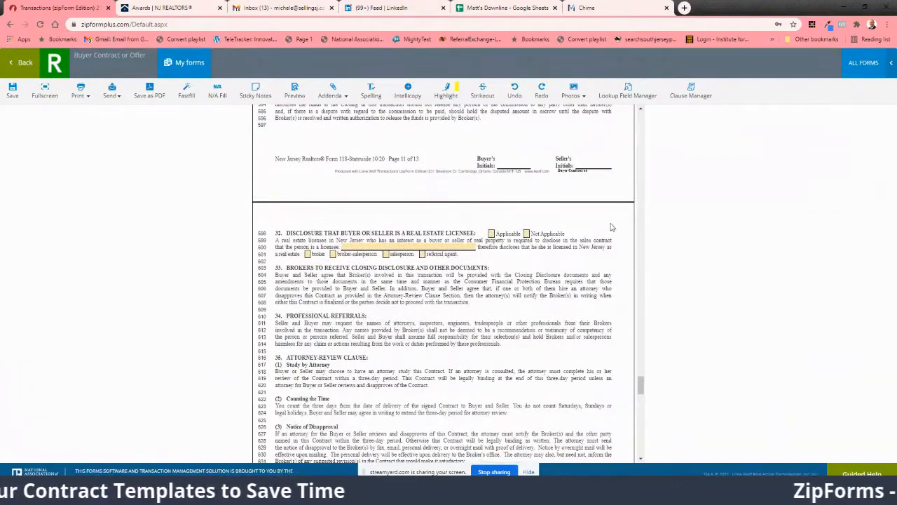
{"action": "scroll", "coordinate": [483, 245], "scroll_direction": "down", "scroll_amount": 7}
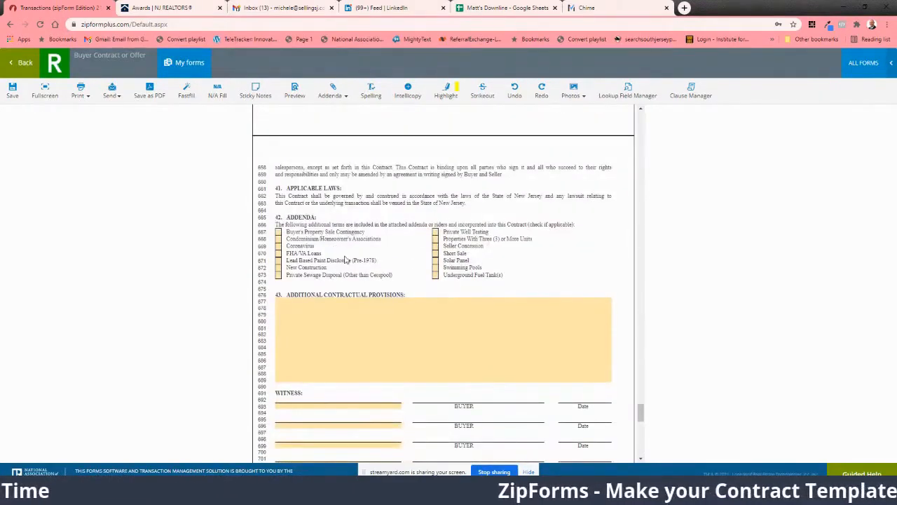
{"action": "scroll", "coordinate": [340, 267], "scroll_direction": "down", "scroll_amount": 3}
{"action": "scroll", "coordinate": [340, 267], "scroll_direction": "down", "scroll_amount": 7}
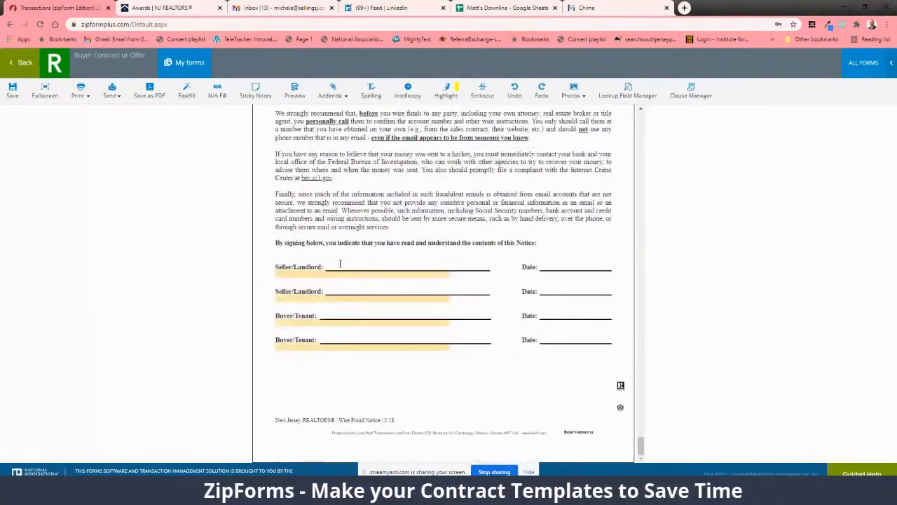
{"action": "scroll", "coordinate": [340, 263], "scroll_direction": "up", "scroll_amount": 15}
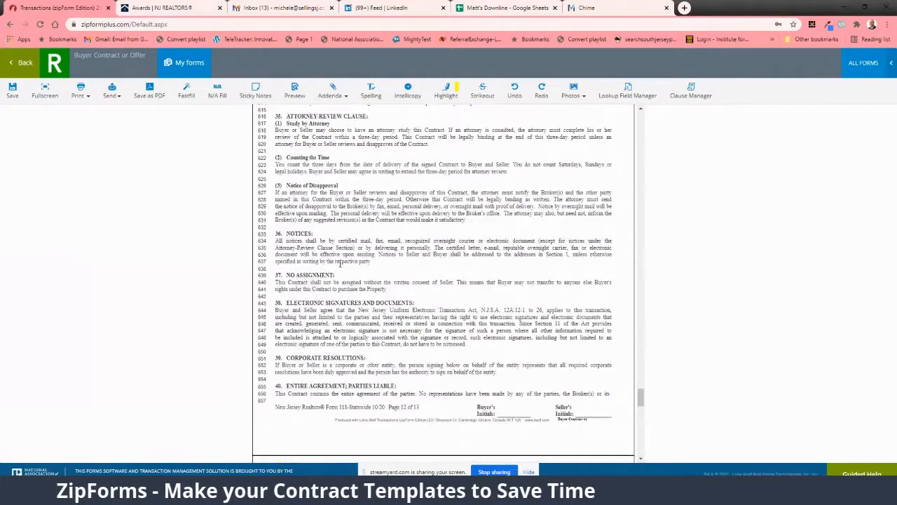
{"action": "scroll", "coordinate": [340, 263], "scroll_direction": "up", "scroll_amount": 4}
{"action": "scroll", "coordinate": [341, 263], "scroll_direction": "up", "scroll_amount": 4}
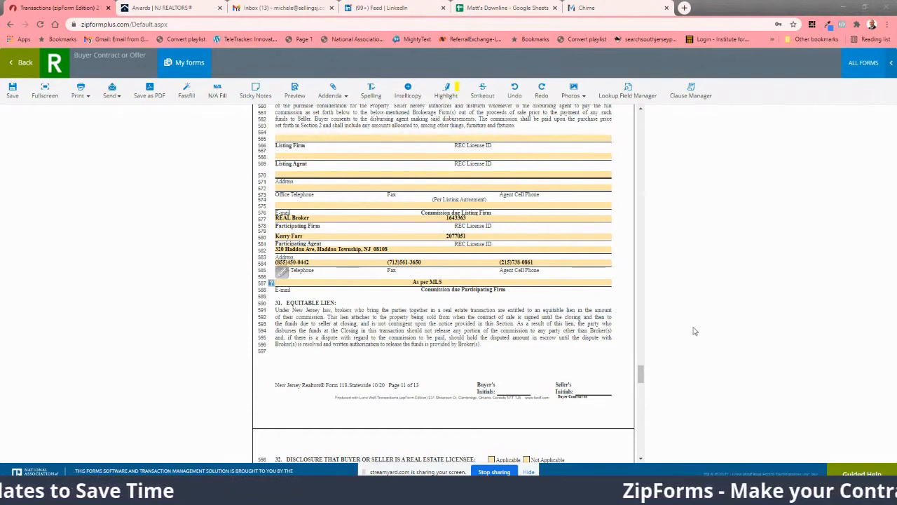
Step: Paste the participating agent's e-mail address into the E-mail field of section 30 and save the contract form
{"action": "left_click", "coordinate": [360, 283]}
{"action": "key", "text": "ctrl+v"}
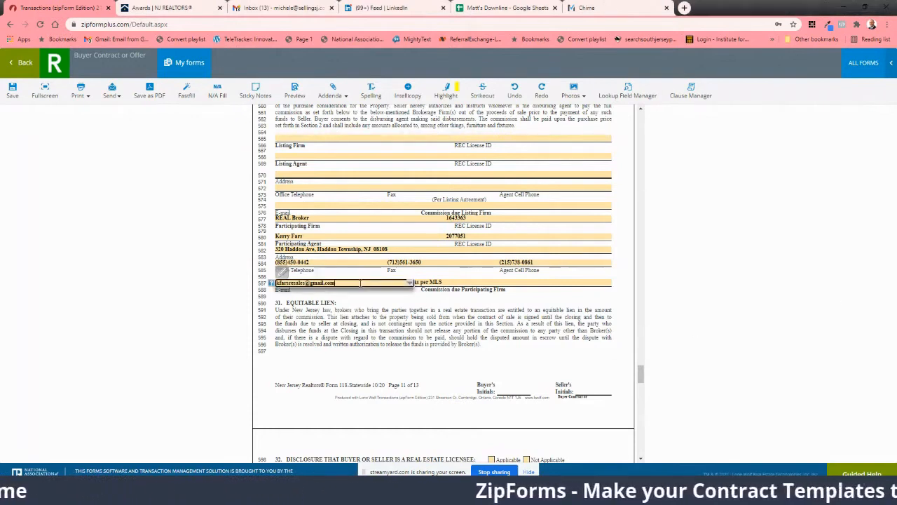
{"action": "left_click", "coordinate": [11, 92]}
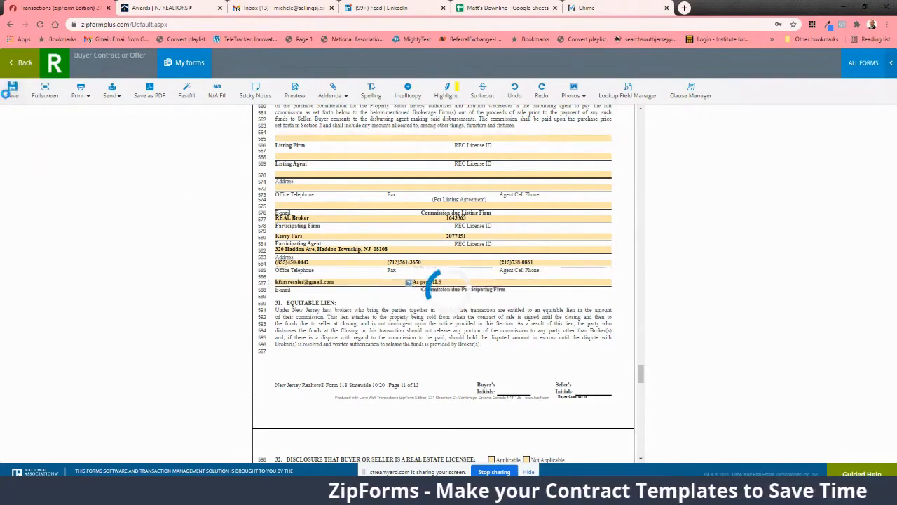
Step: Open the Consumer Information Statement A form and enter the agent's full name as licensee in the Declaration of Business Relationship
{"action": "left_click", "coordinate": [187, 67]}
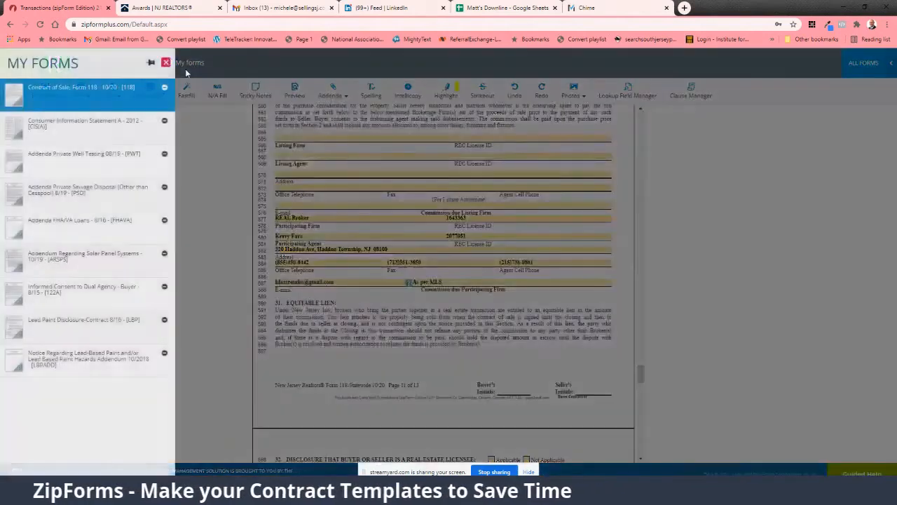
{"action": "left_click", "coordinate": [82, 125]}
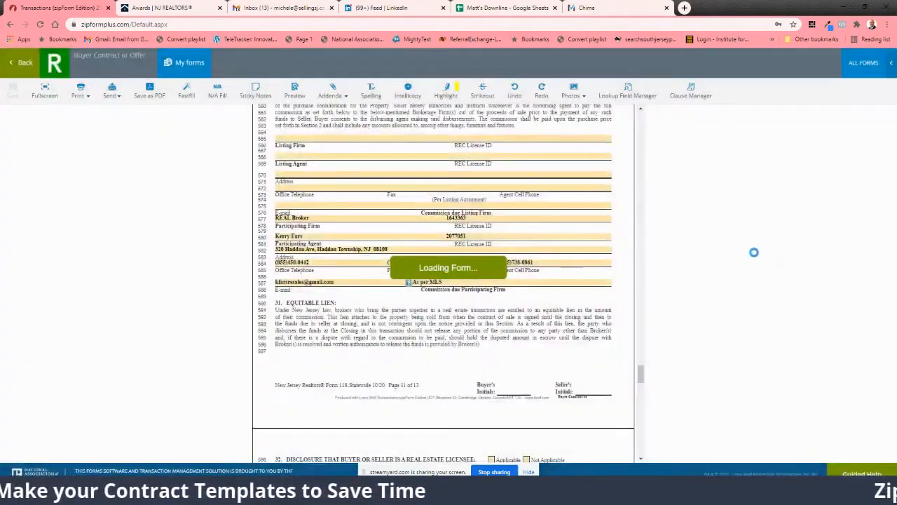
{"action": "scroll", "coordinate": [487, 255], "scroll_direction": "down", "scroll_amount": 3}
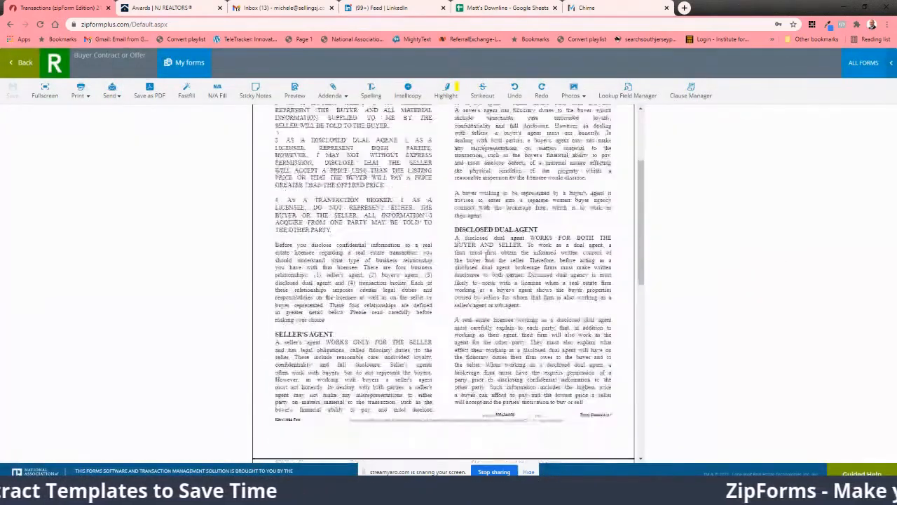
{"action": "scroll", "coordinate": [486, 256], "scroll_direction": "down", "scroll_amount": 10}
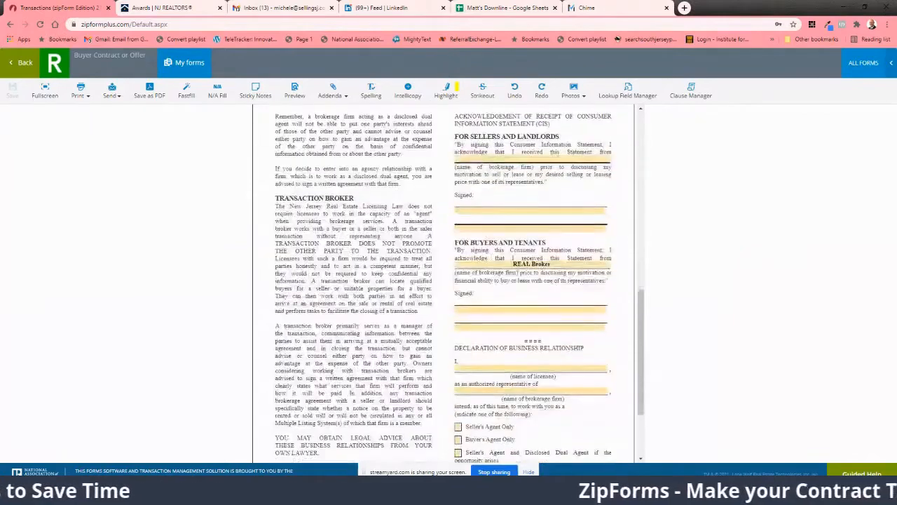
{"action": "scroll", "coordinate": [524, 265], "scroll_direction": "down", "scroll_amount": 4}
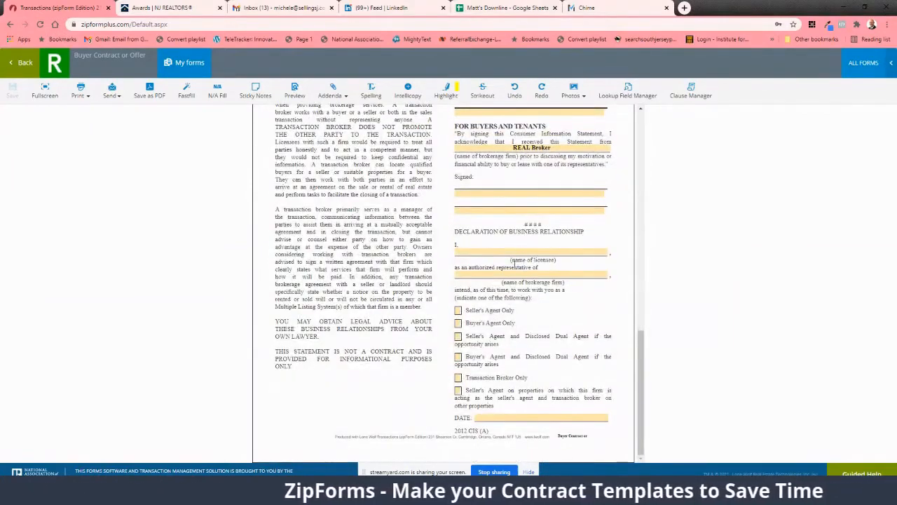
{"action": "left_click", "coordinate": [520, 253]}
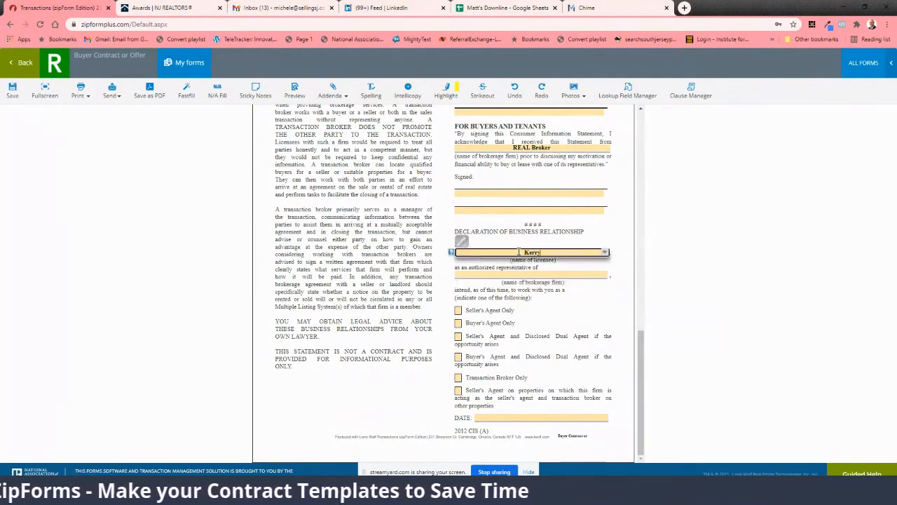
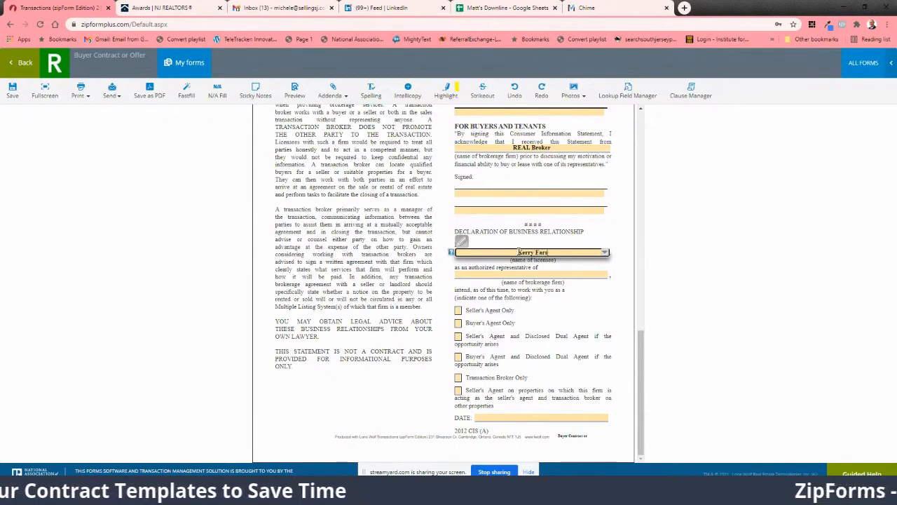
Step: Enter "REAL Broker" as the brokerage firm in the Declaration of Business Relationship and save the form
{"action": "key", "text": "Tab"}
{"action": "type", "text": "R"}
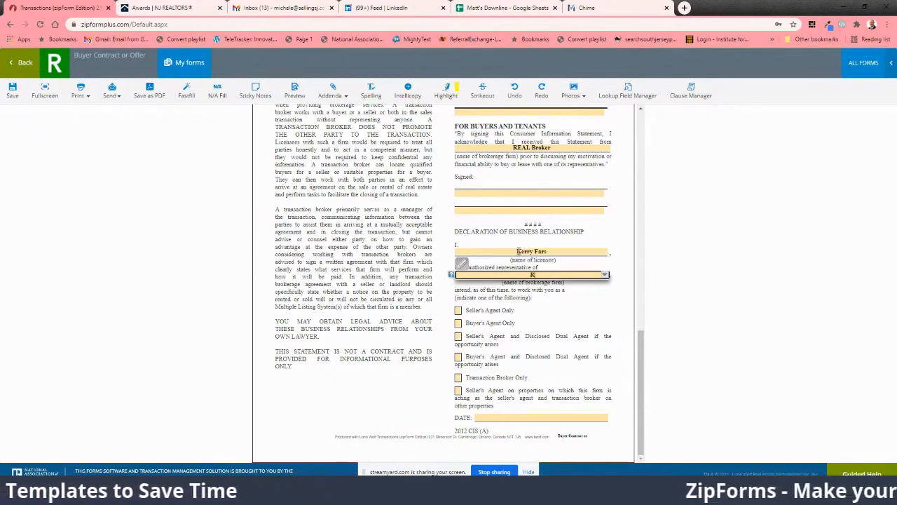
{"action": "type", "text": "EAL Broker"}
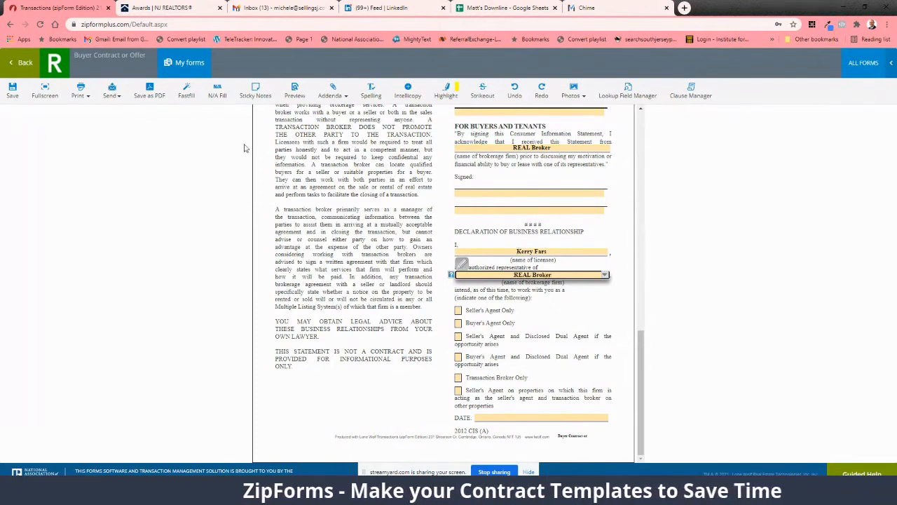
{"action": "left_click", "coordinate": [13, 91]}
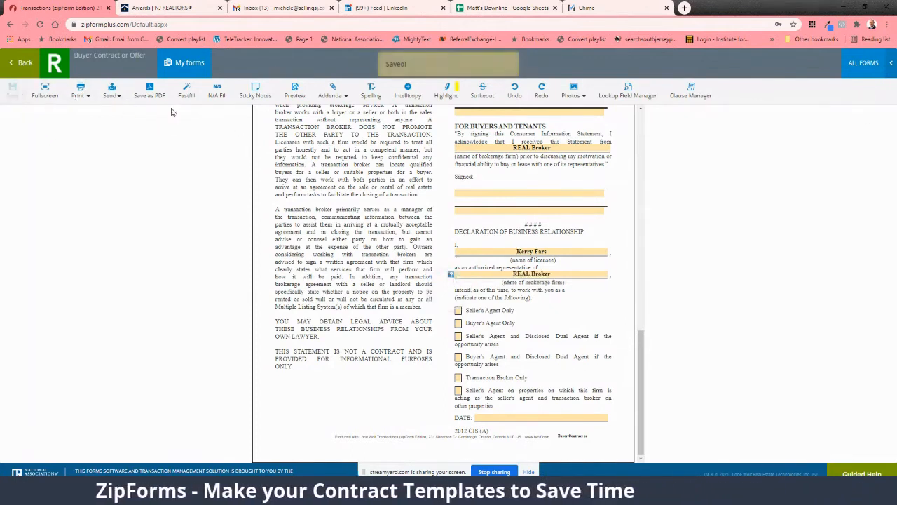